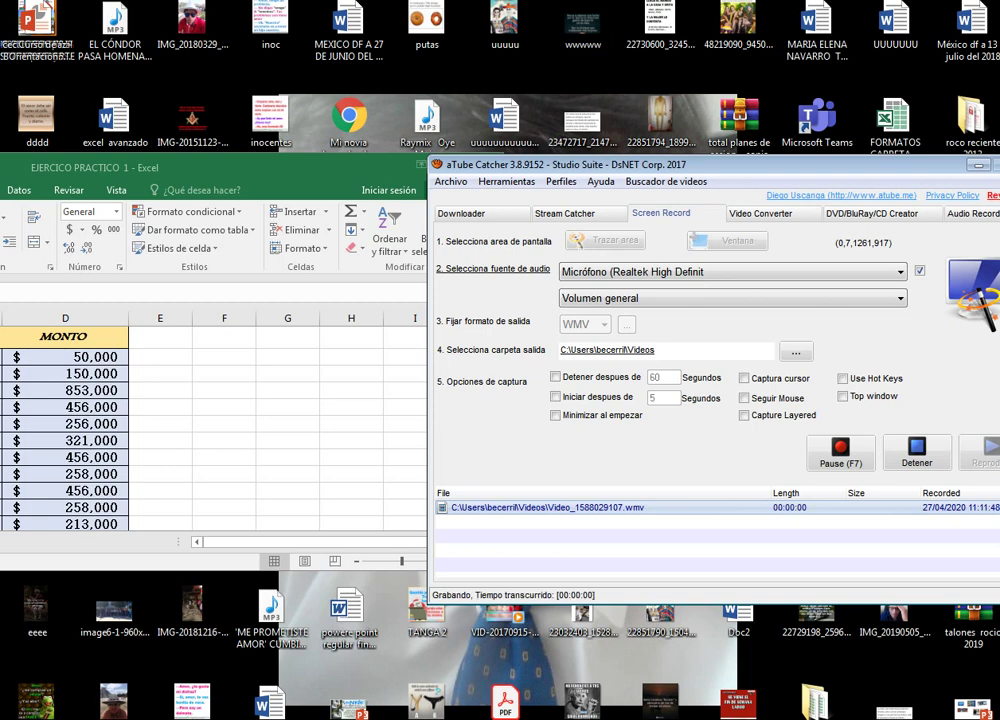
Step: Bring the EJERCICIO PRACTICO 1 workbook forward and maximize its window
click(224, 507)
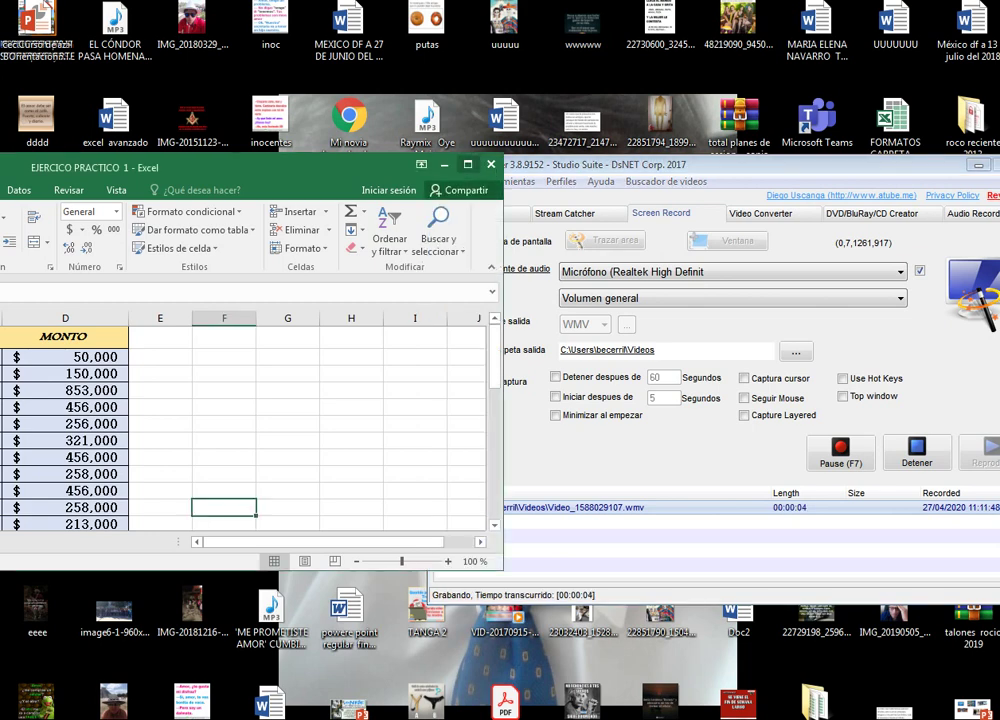
key(super+Up)
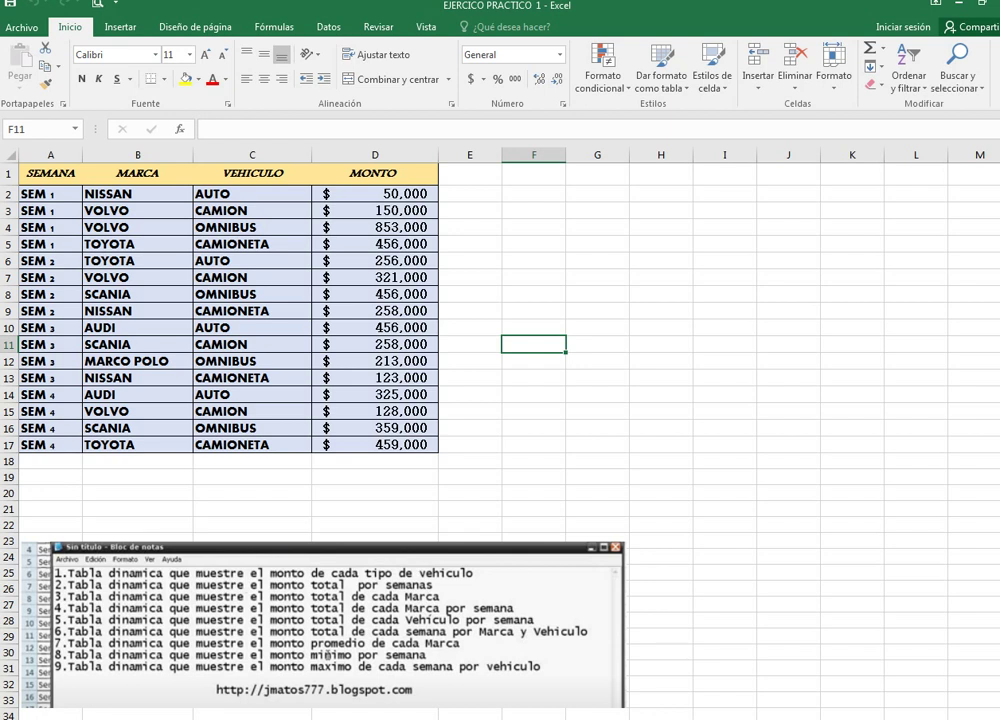
right_click(78, 715)
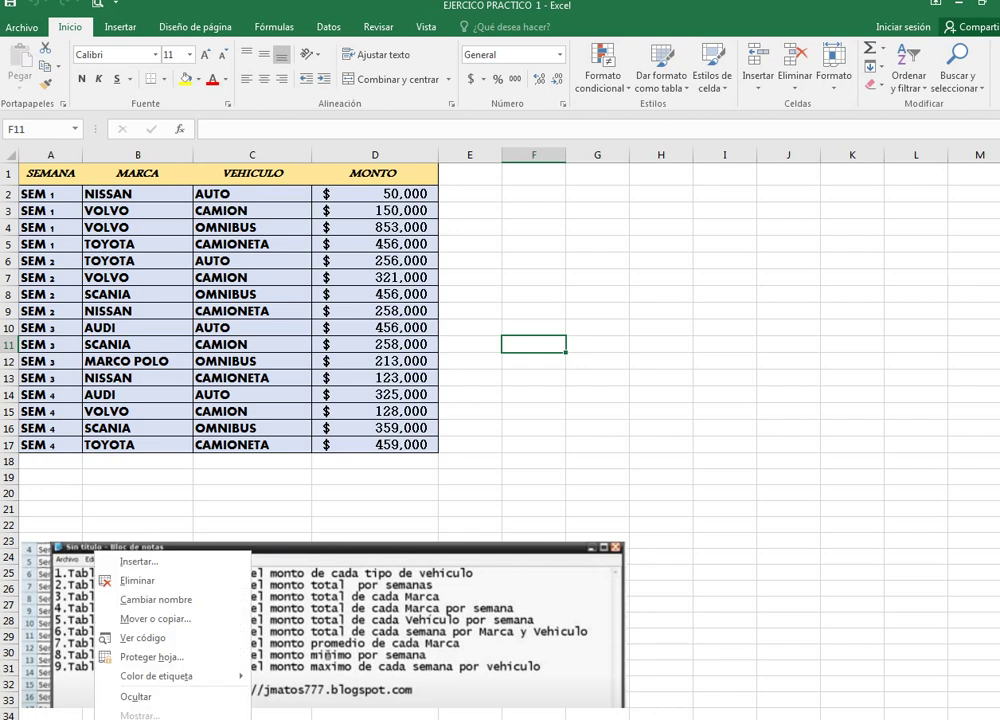
key(Escape)
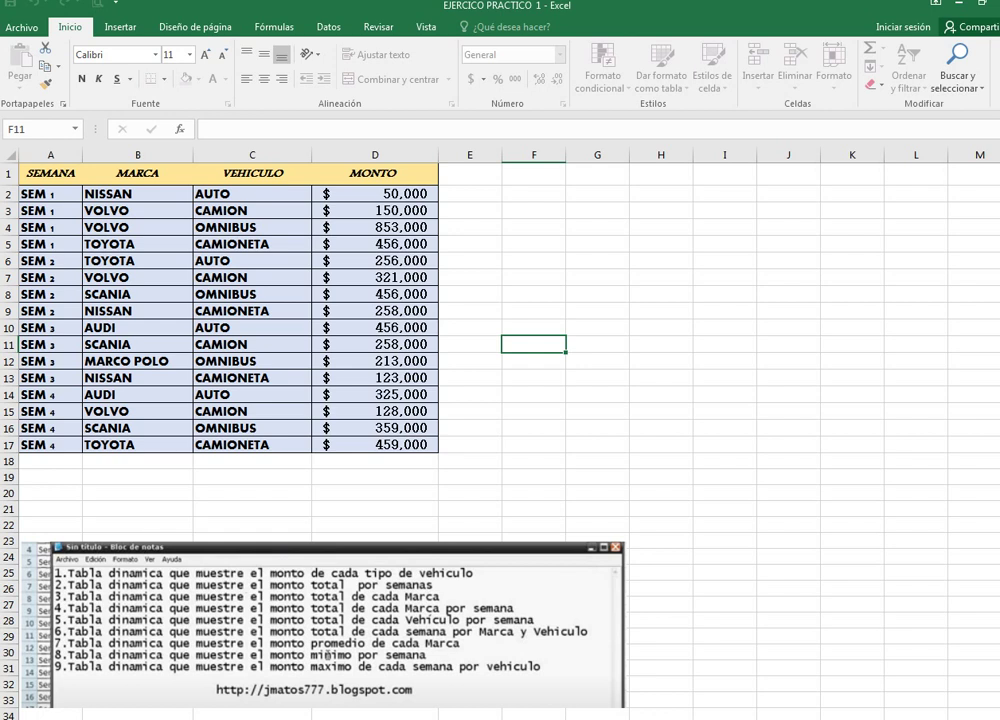
key(Escape)
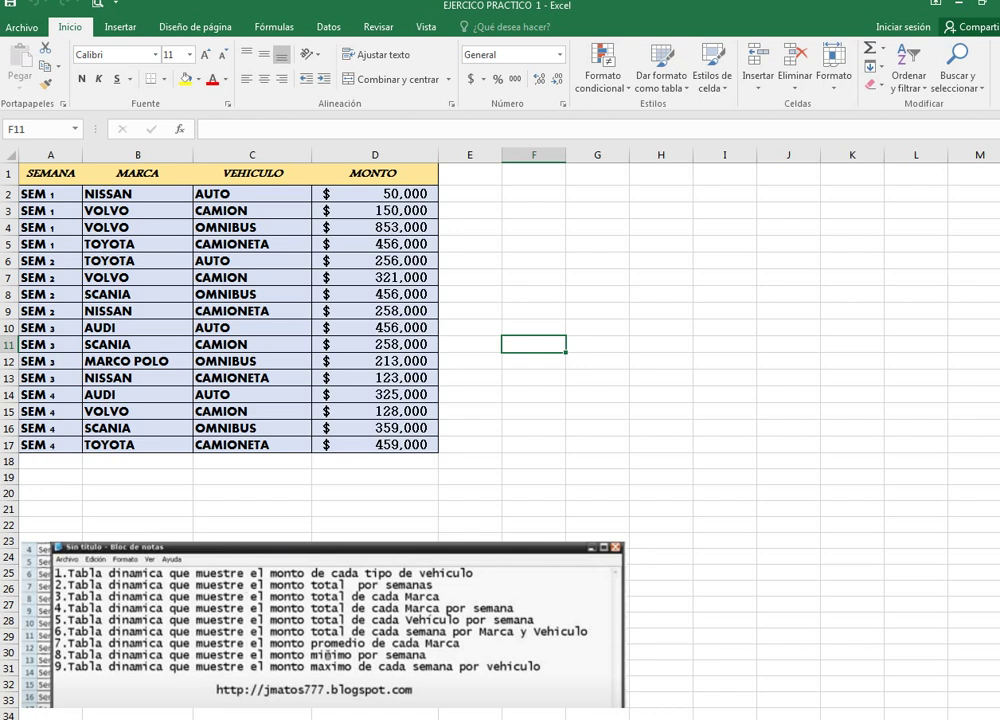
right_click(164, 715)
mouse_move(240, 673)
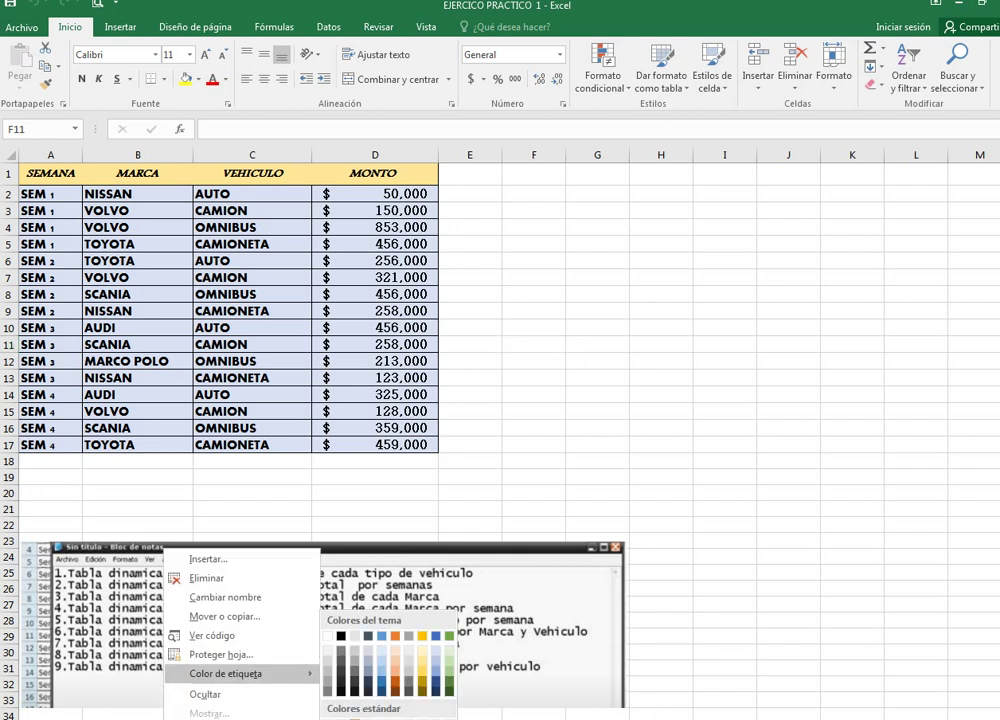
key(Escape)
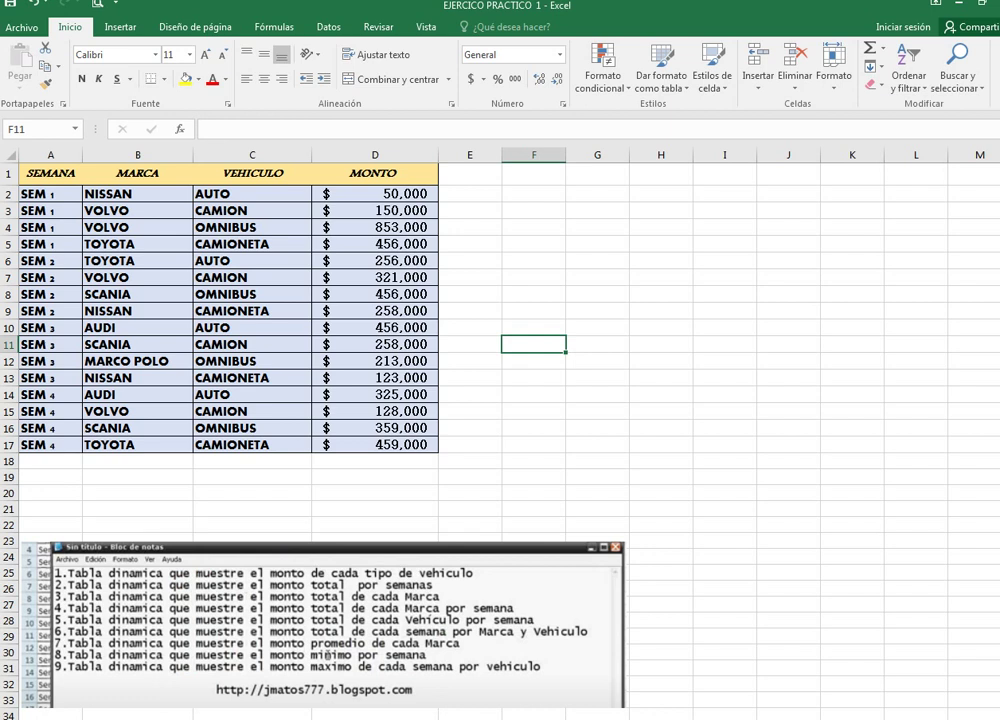
key(Down)
key(Down)
key(Down)
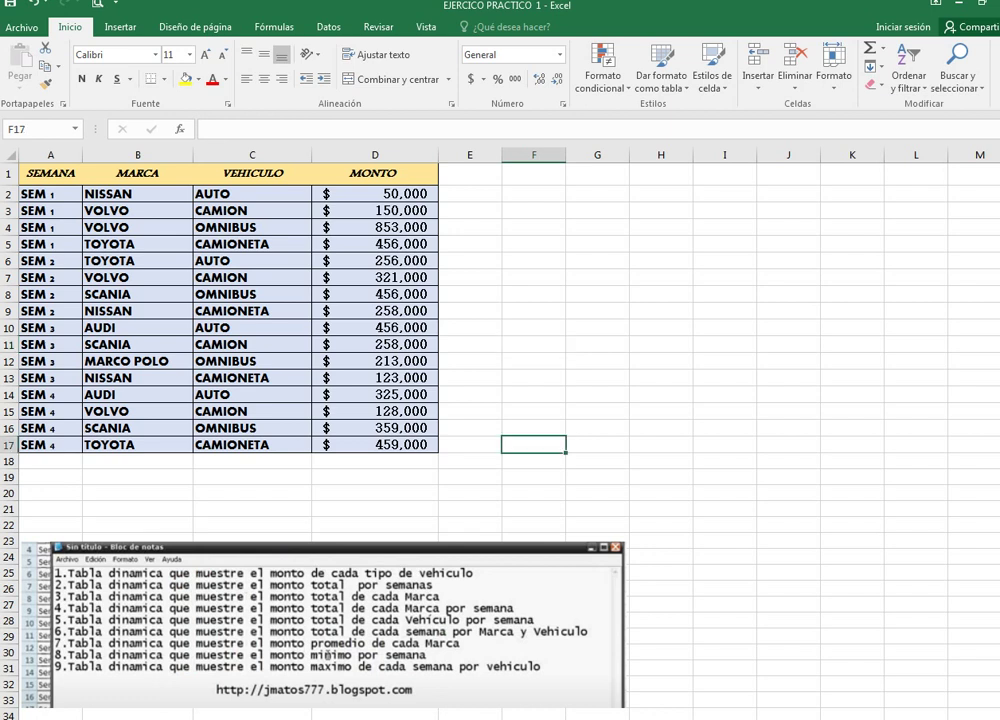
Step: Enlarge the exercise-list picture, move it below the sales table, and select the data from A1
mouse_move(330, 620)
mouse_down()
mouse_move(690, 330)
mouse_move(683, 355)
mouse_up()
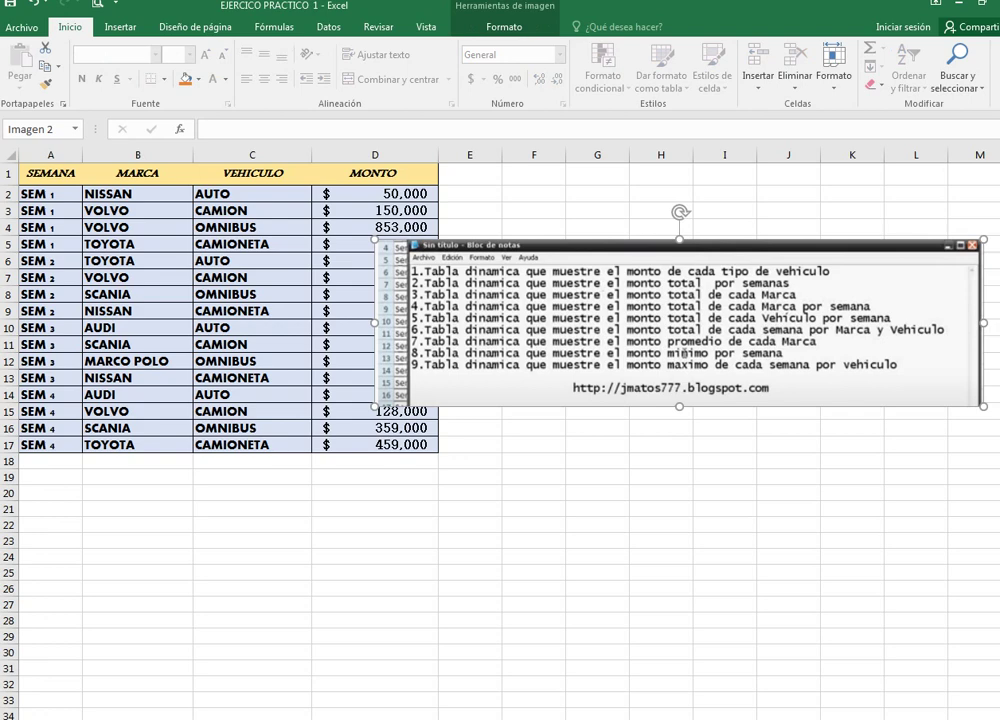
drag(679, 406, 679, 477)
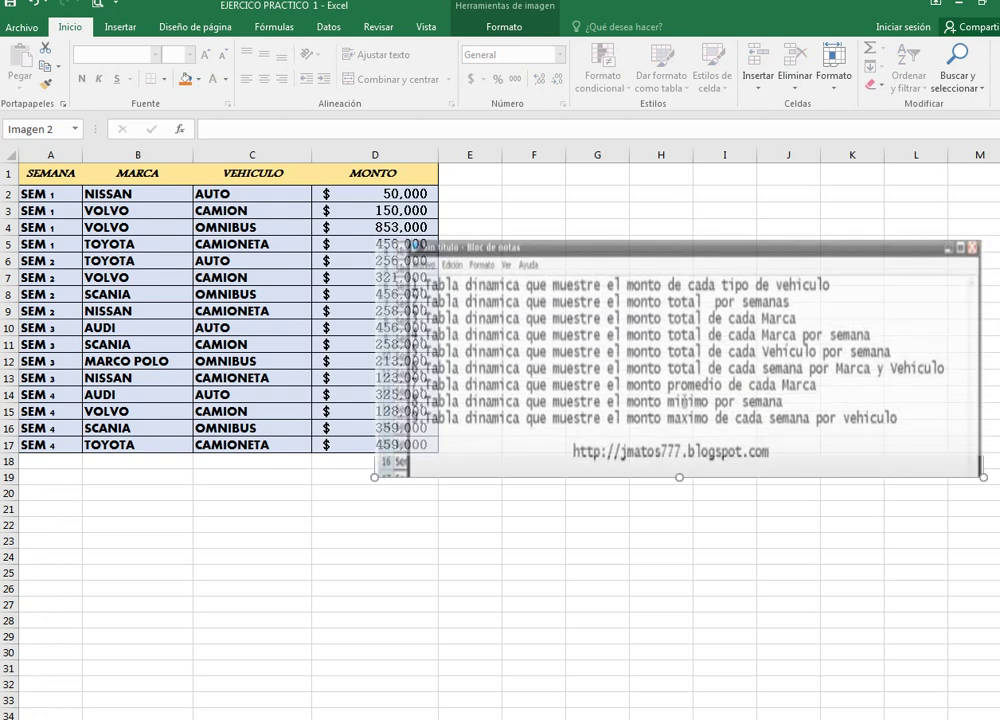
drag(683, 400, 492, 622)
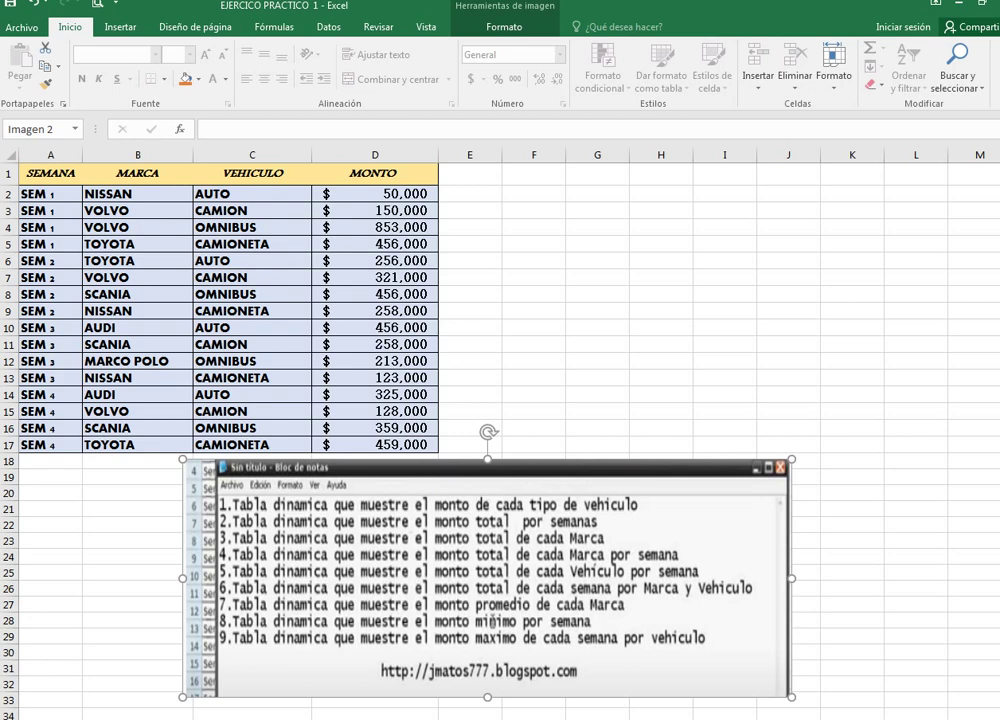
drag(487, 578, 490, 594)
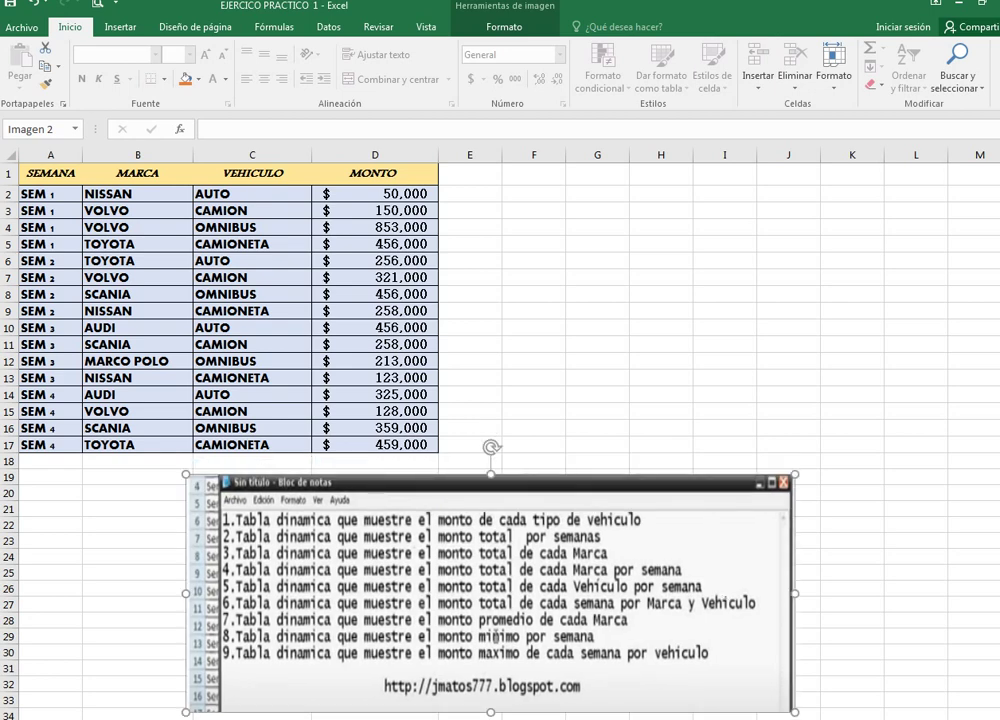
mouse_move(50, 172)
mouse_down()
mouse_move(137, 444)
mouse_move(400, 444)
mouse_up()
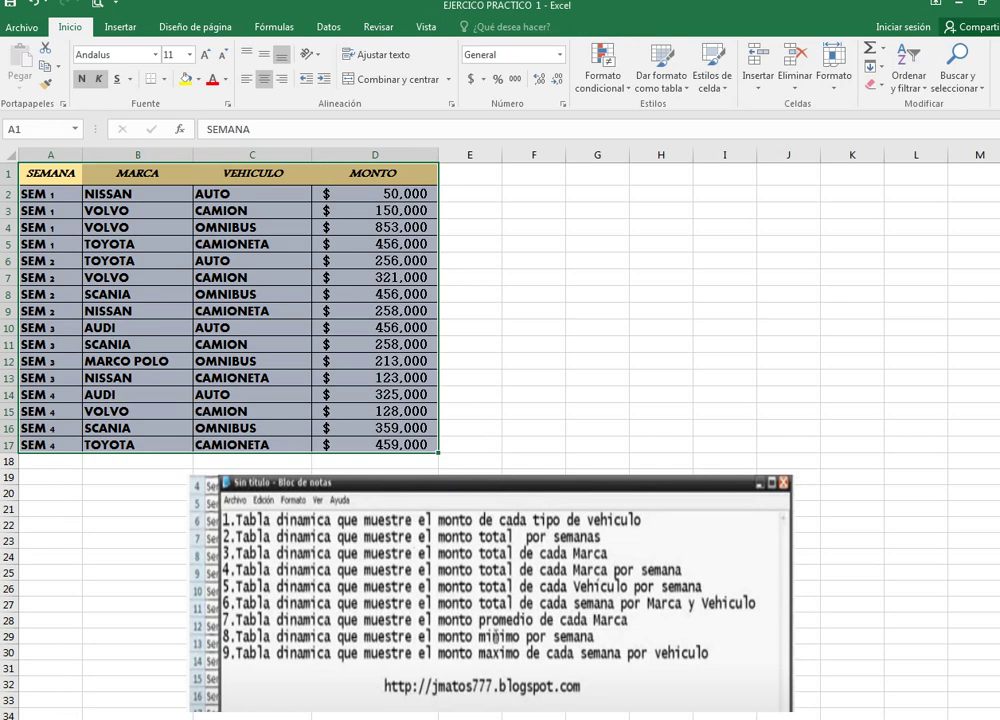
mouse_move(50, 172)
mouse_down()
mouse_move(470, 310)
mouse_move(470, 460)
mouse_up()
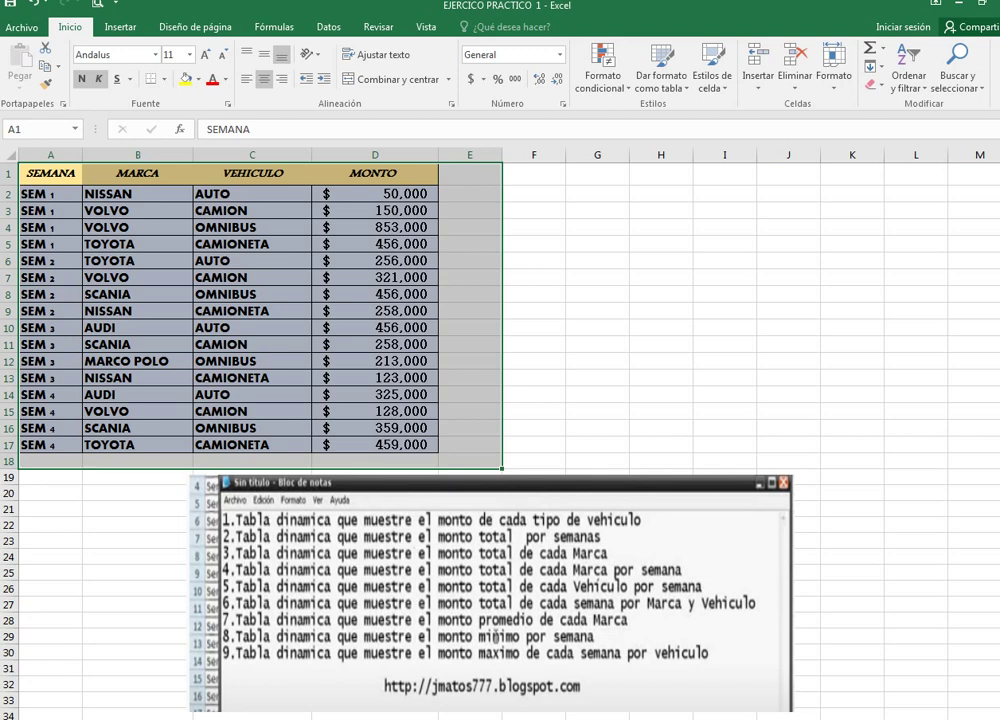
click(534, 260)
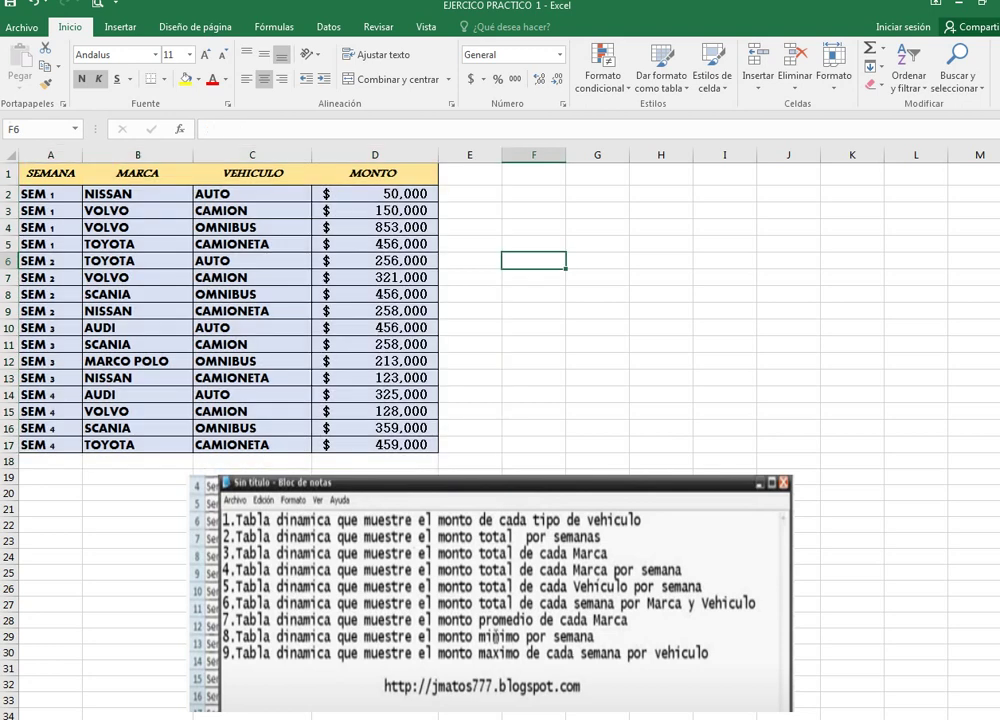
mouse_move(50, 193)
mouse_down()
mouse_move(50, 327)
mouse_move(140, 444)
mouse_move(420, 444)
mouse_up()
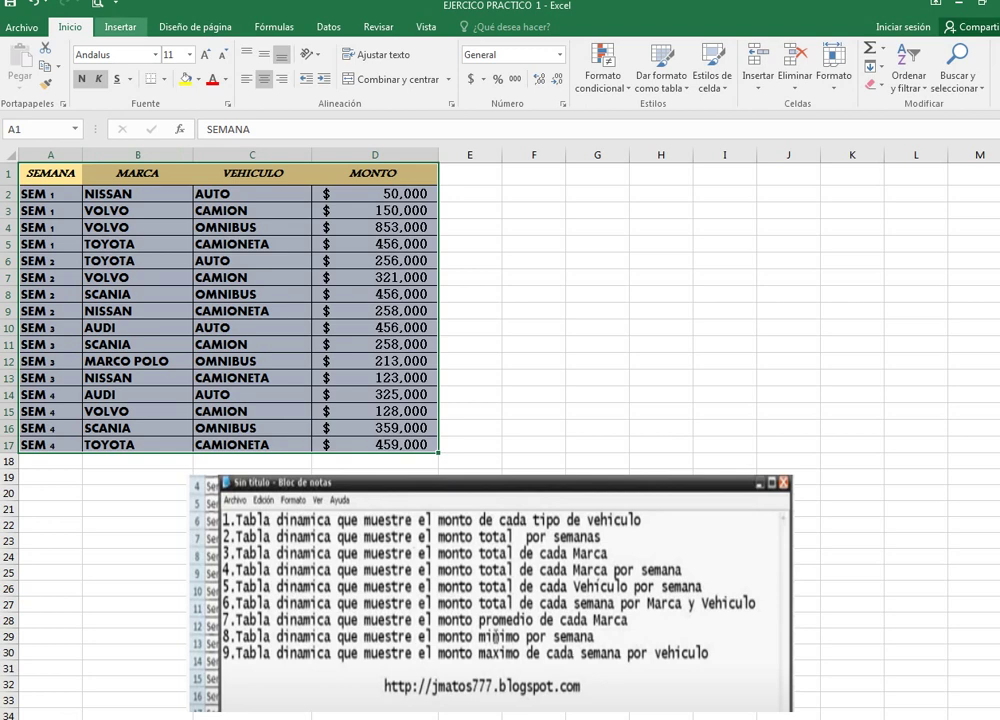
click(120, 27)
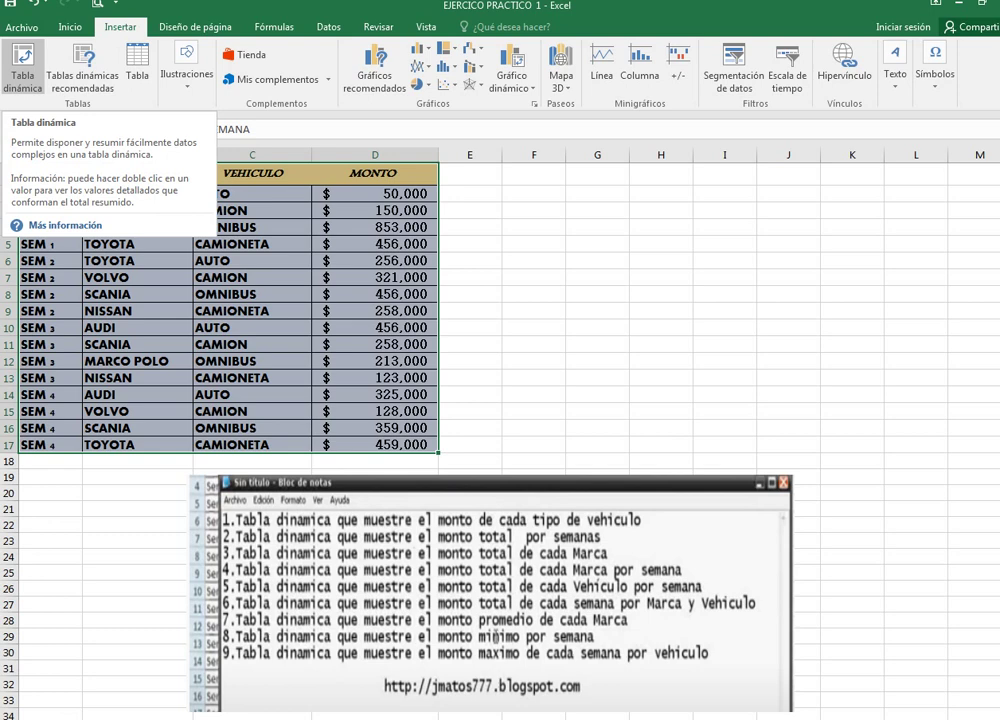
Step: Insert pivot table TablaDinámica1 from range A1:D17 on a new worksheet
click(22, 62)
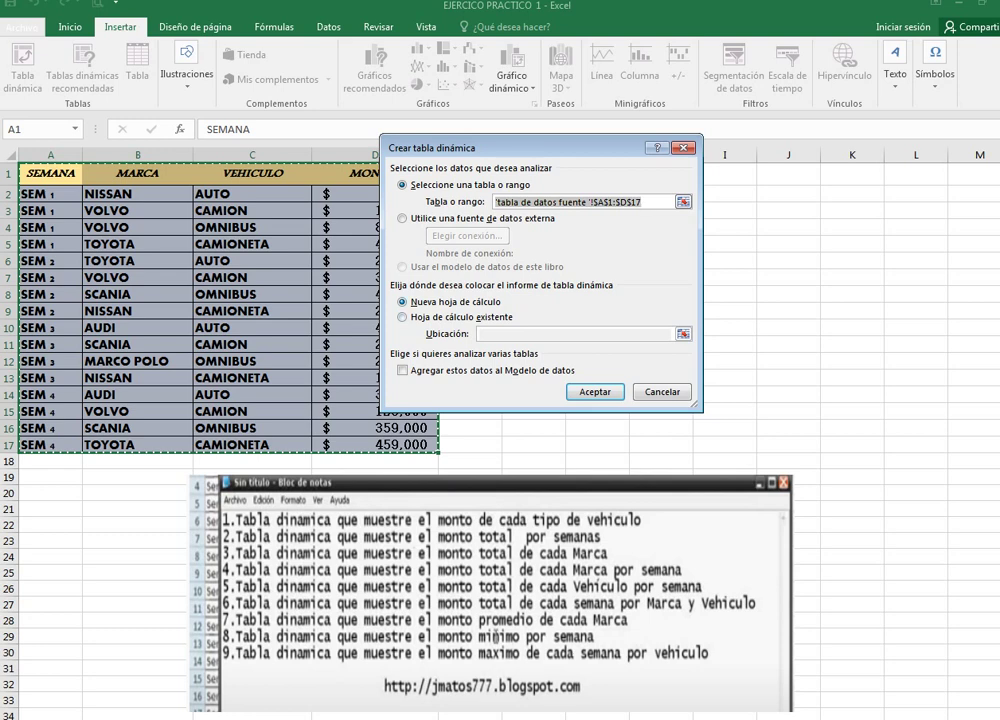
click(440, 301)
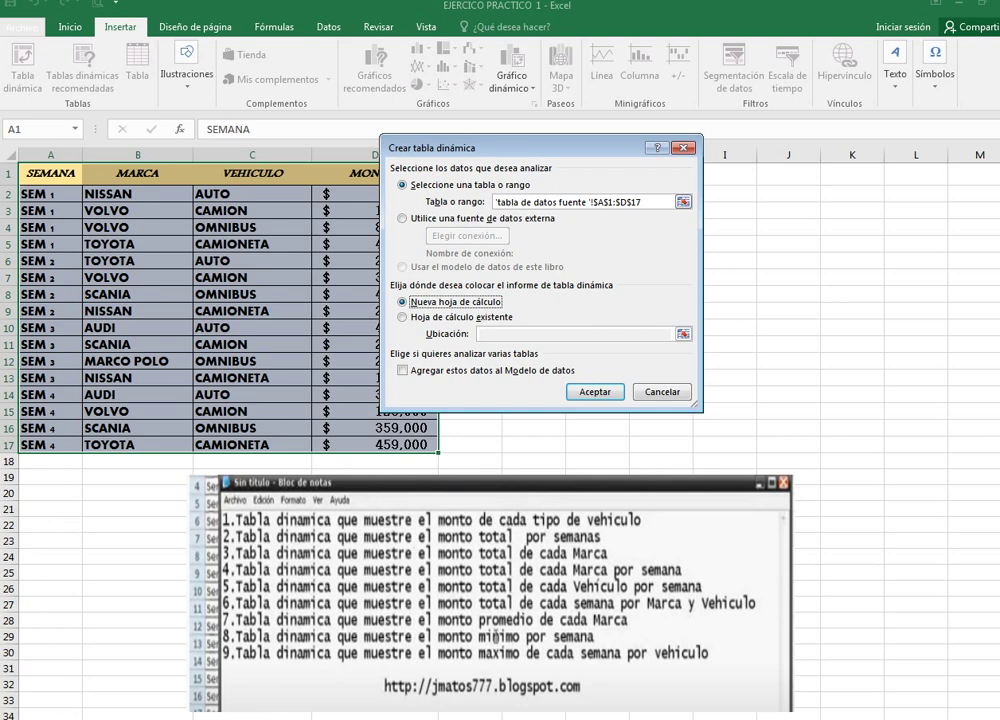
key(Return)
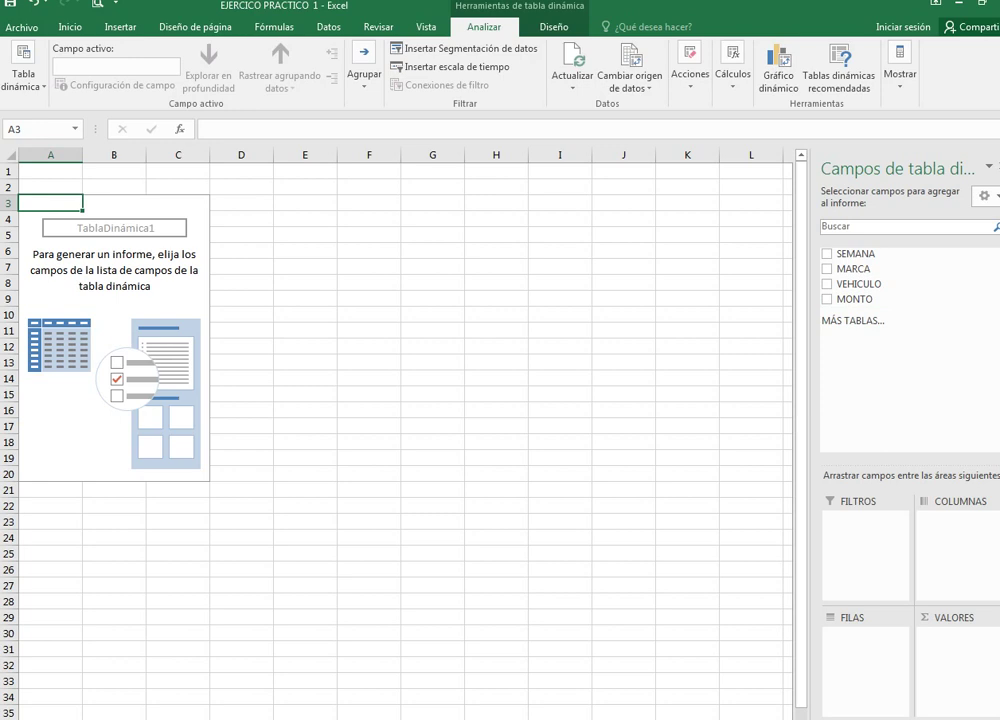
Step: Add MONTO to the Valores area so the pivot shows Suma de MONTO 5121000
drag(955, 628, 955, 640)
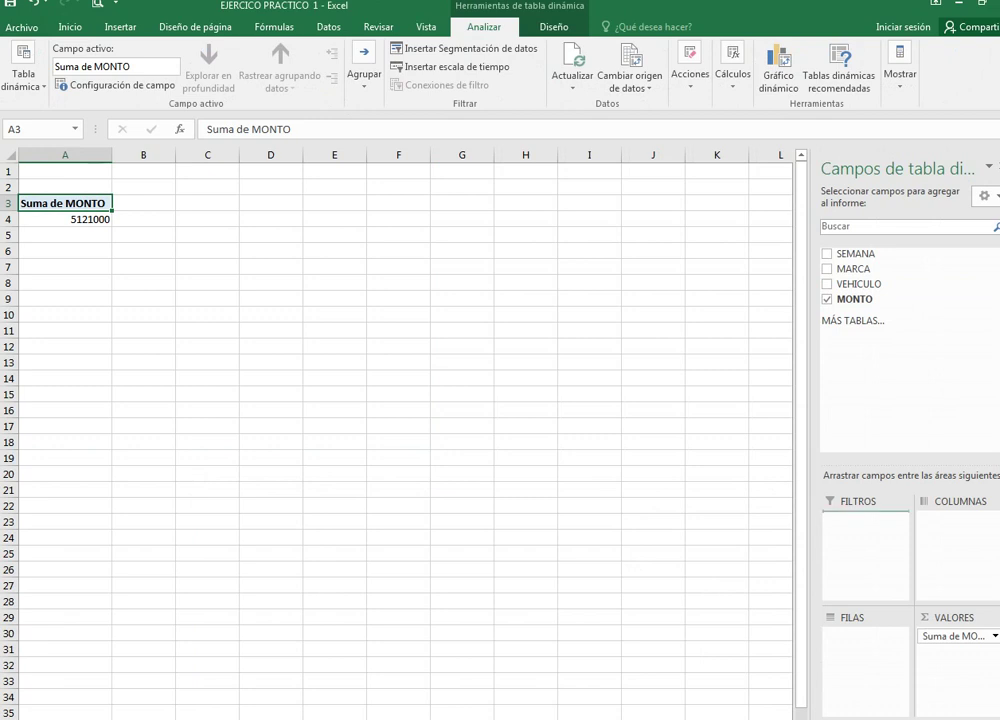
Step: Put VEHICULO in Filas to total MONTO per vehicle, then switch sheets
drag(858, 284, 862, 645)
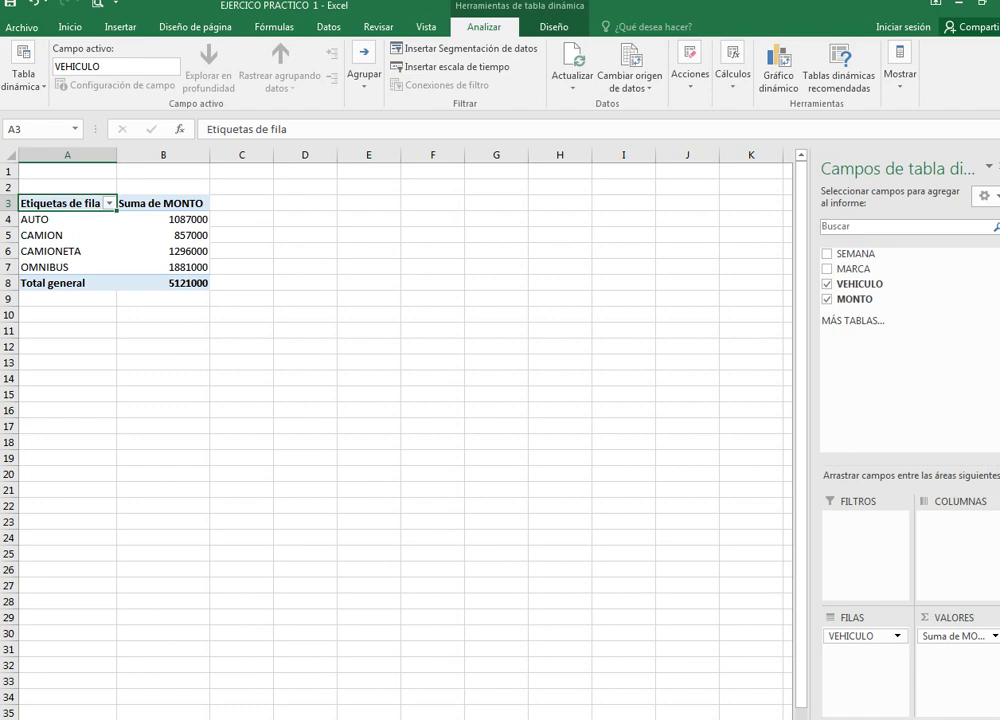
key(ctrl+Page_Up)
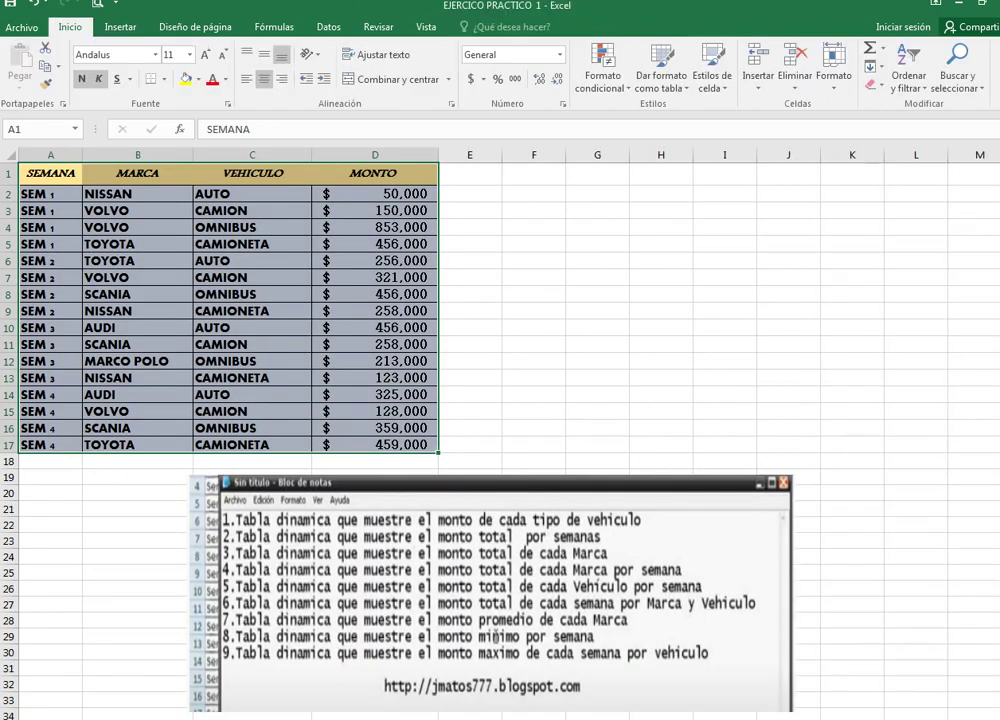
Step: Give the vehicle-totals pivot sheet's tab a new name
key(ctrl+Page_Down)
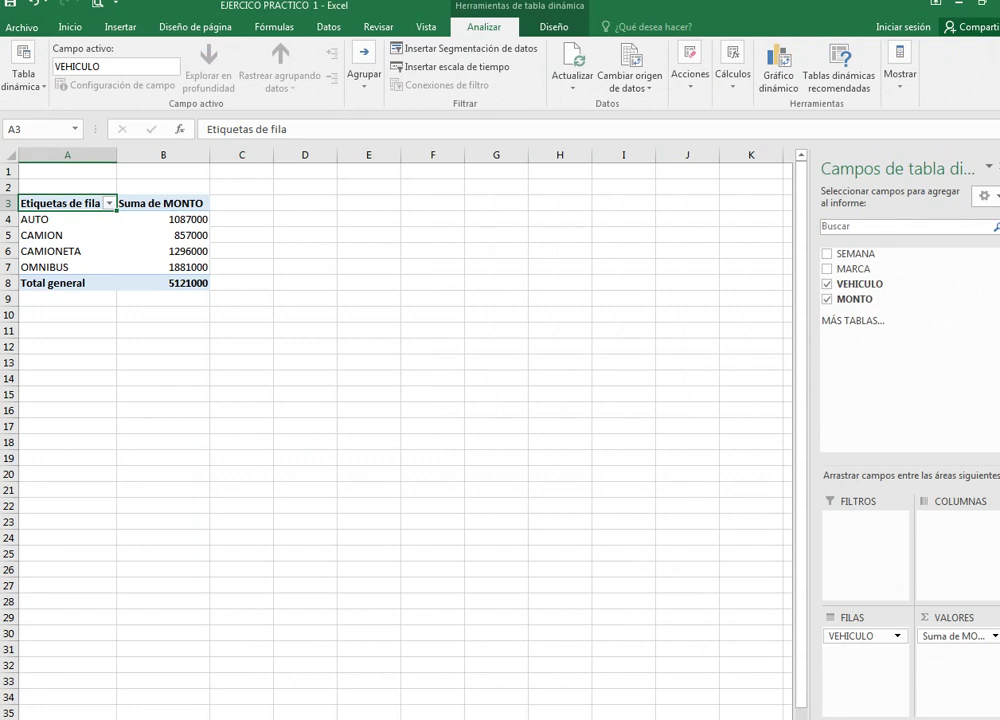
right_click(100, 715)
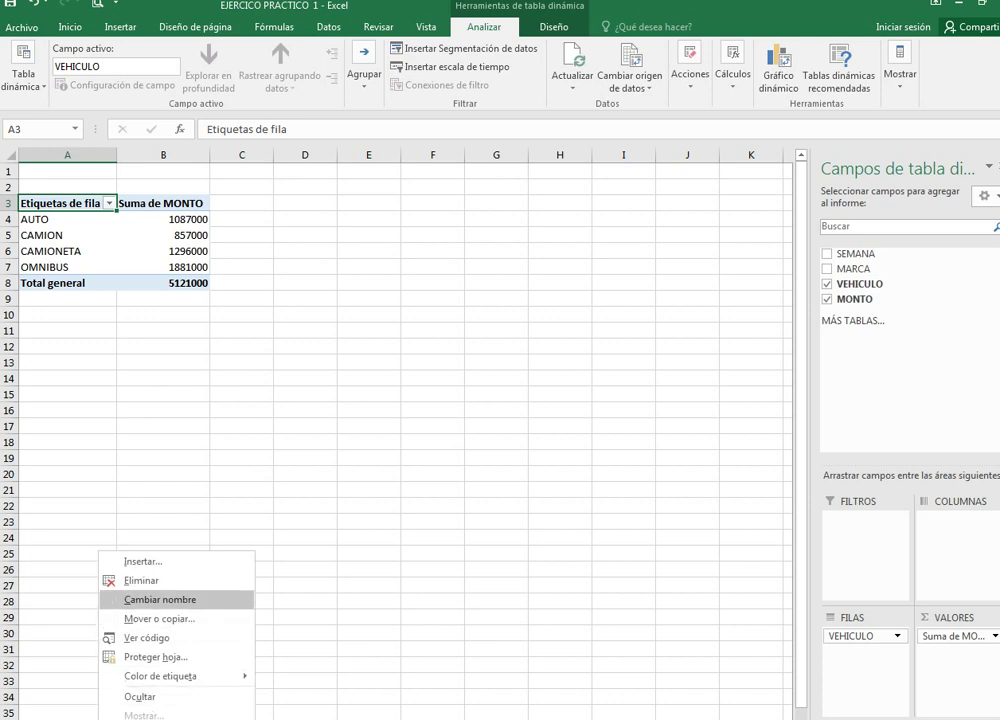
click(160, 599)
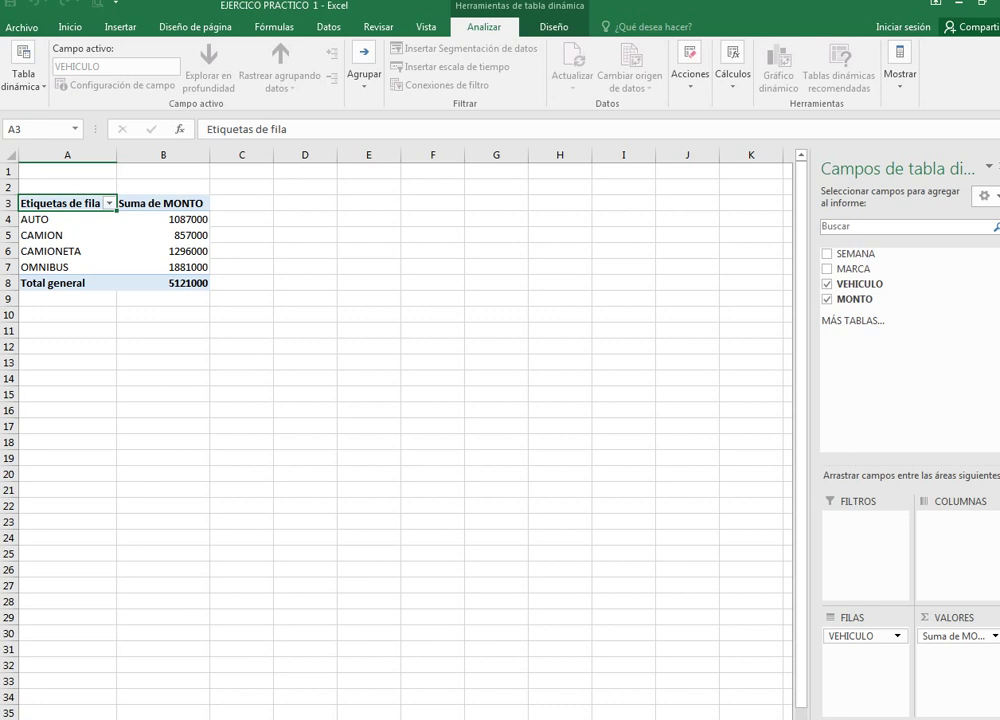
key(Return)
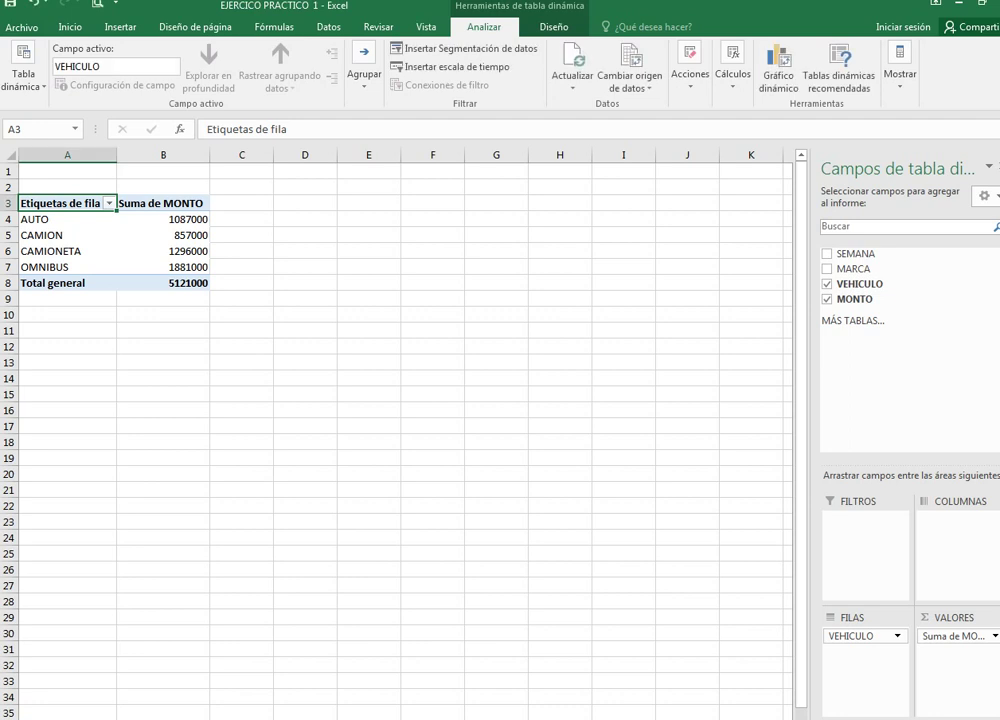
Step: Check the OMNIBUS and CAMIONETA totals in the vehicle pivot table
right_click(157, 719)
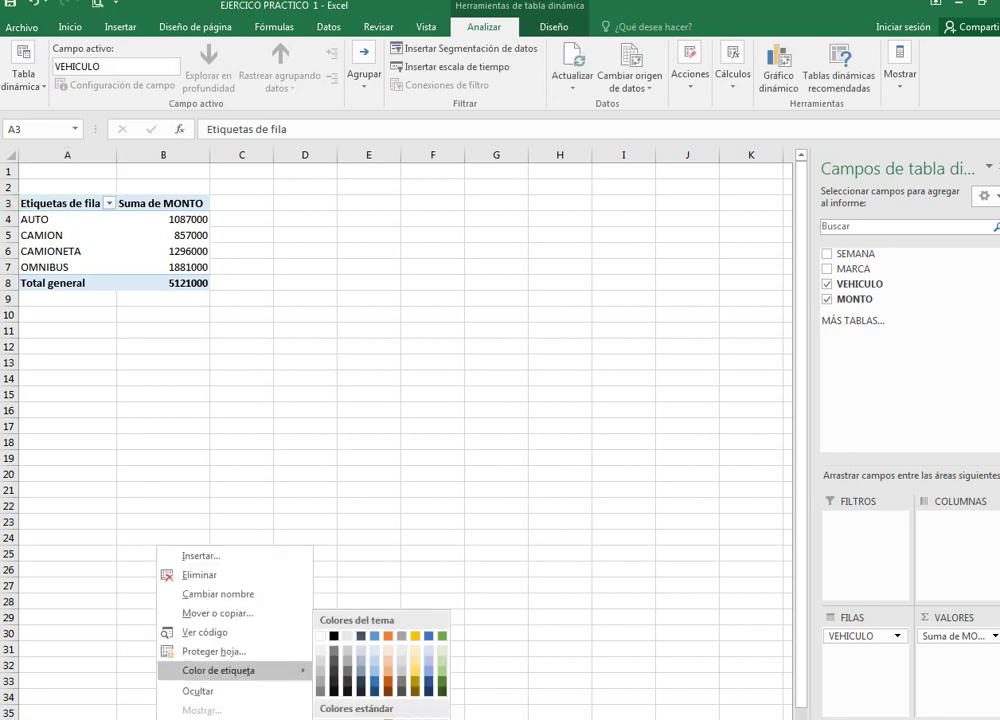
key(Escape)
click(432, 362)
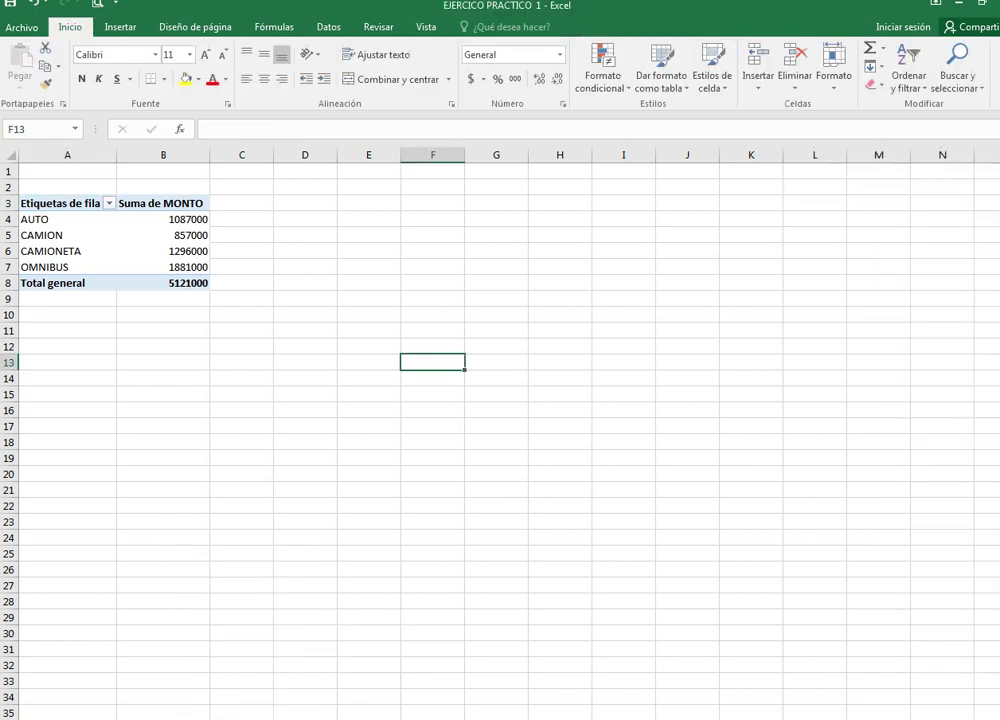
click(163, 267)
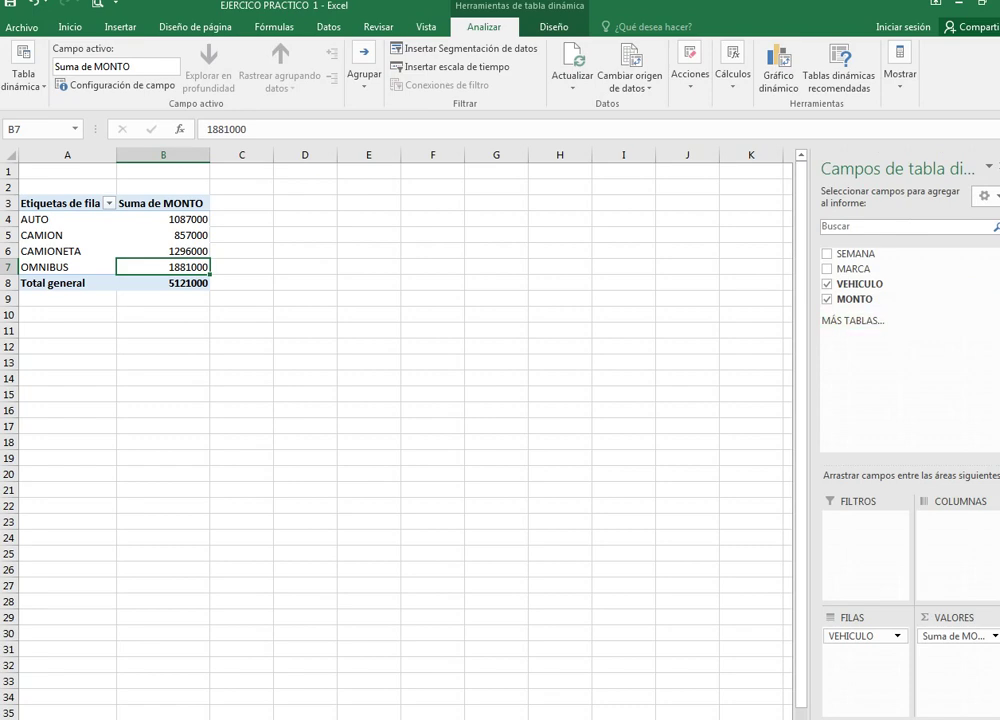
click(163, 378)
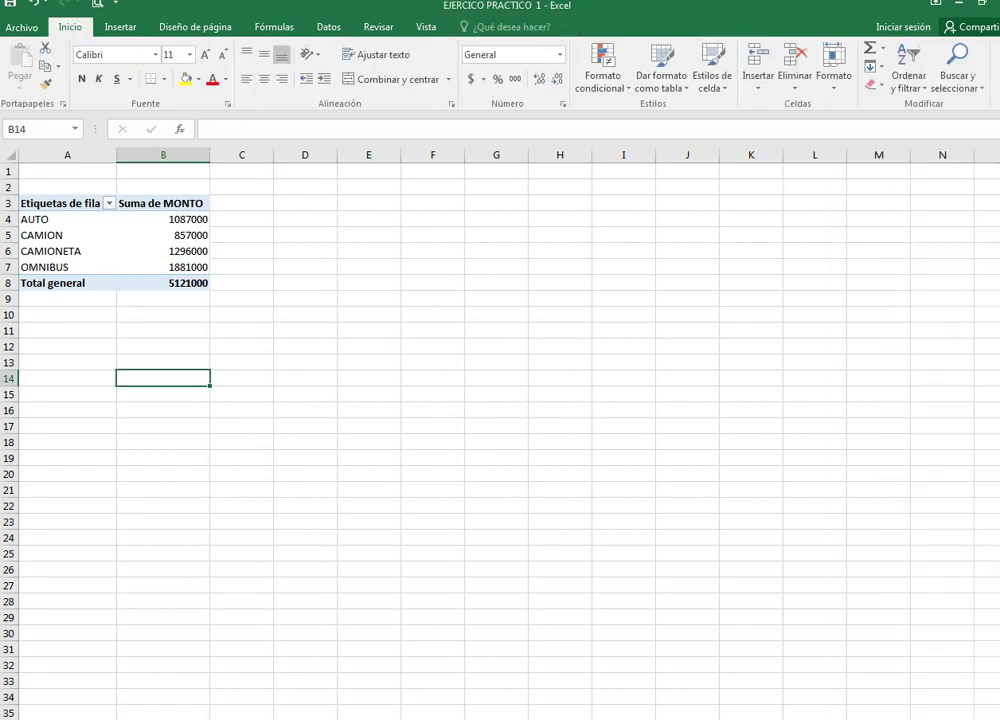
click(163, 251)
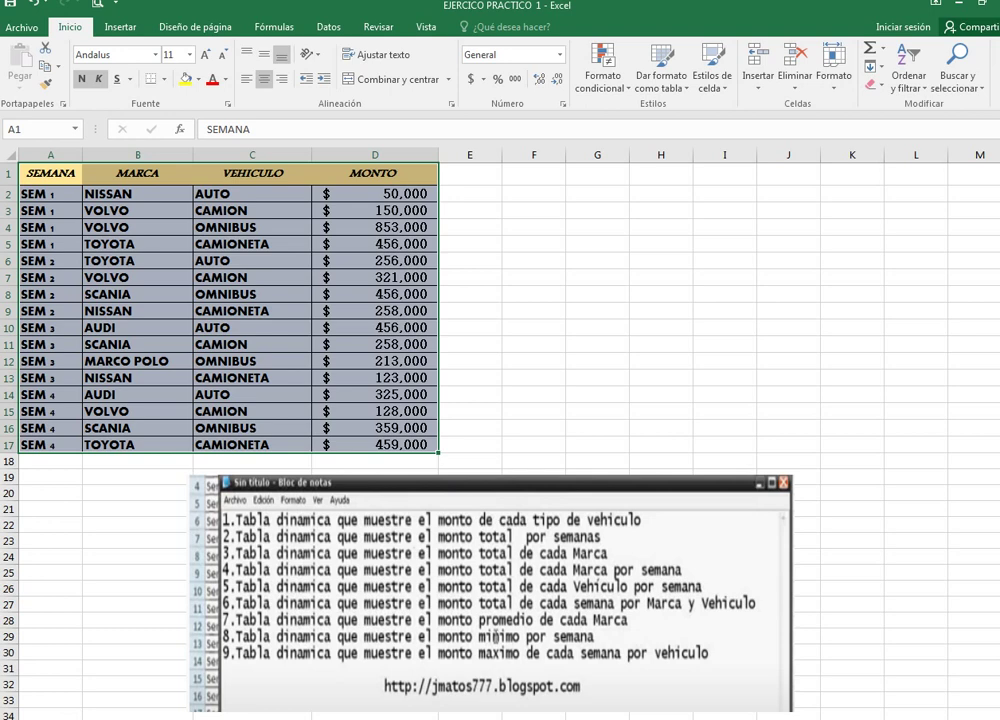
Step: Insert pivot table TablaDinámica2 from A1:D17 on a new worksheet
mouse_move(50, 173)
mouse_down()
mouse_move(375, 361)
mouse_move(375, 444)
mouse_up()
click(120, 27)
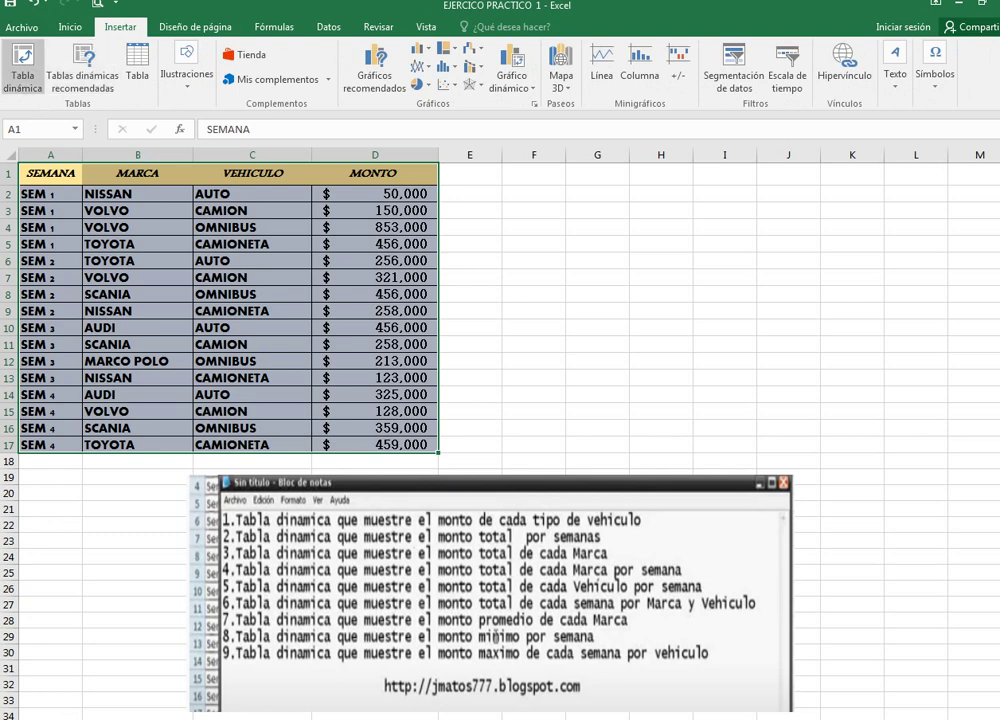
click(22, 68)
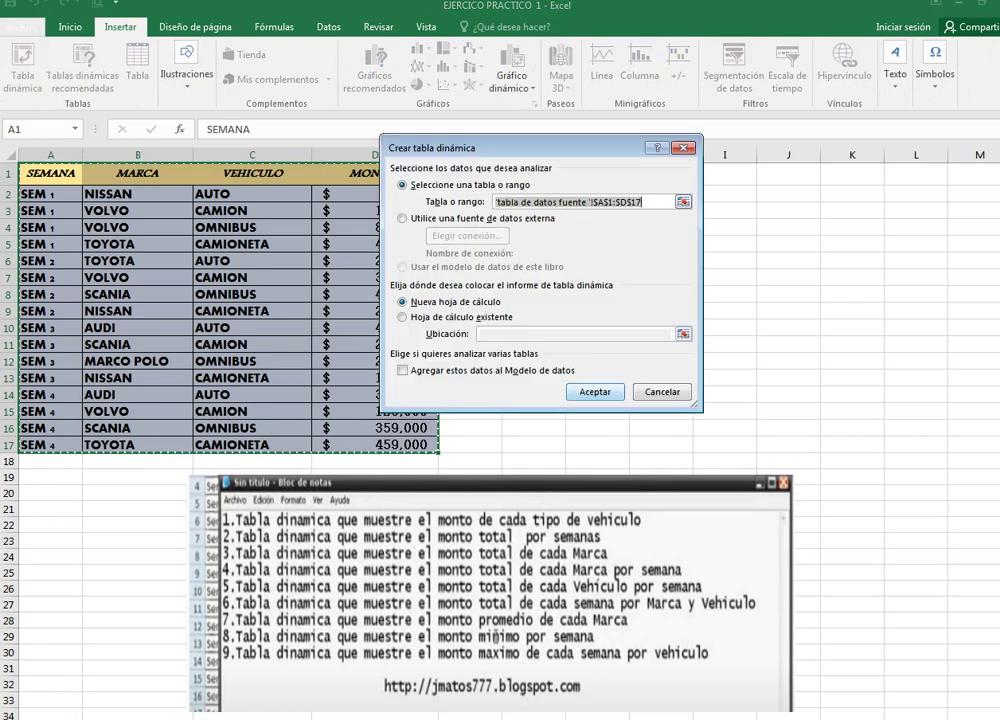
click(595, 391)
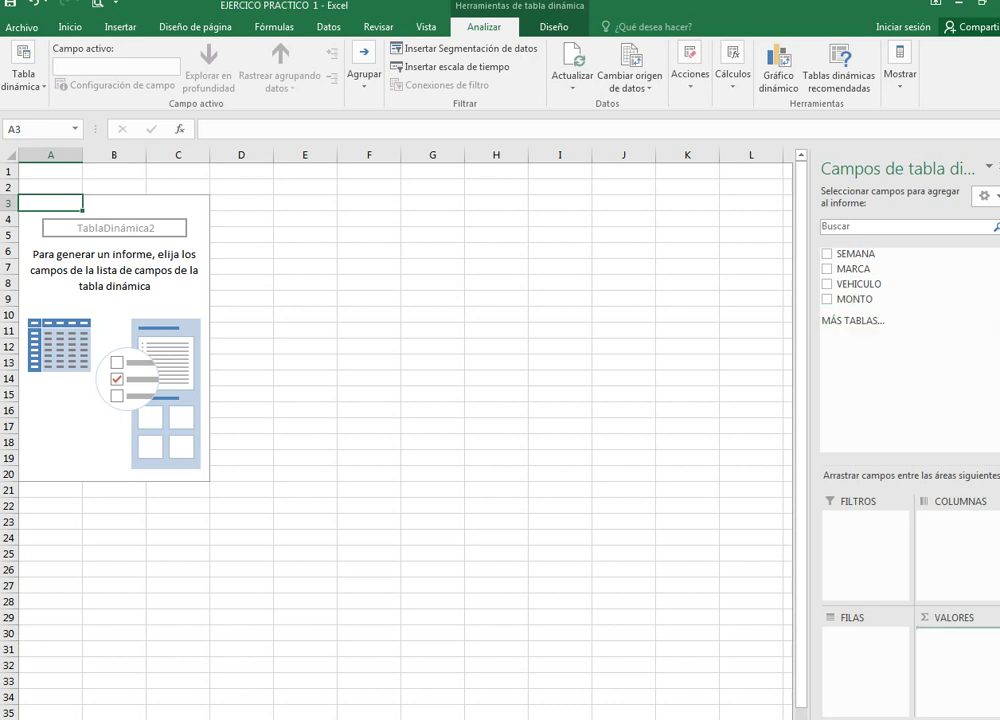
Step: Sum MONTO with SEMANA as rows, giving weekly totals SEM 1 to SEM 4
click(826, 298)
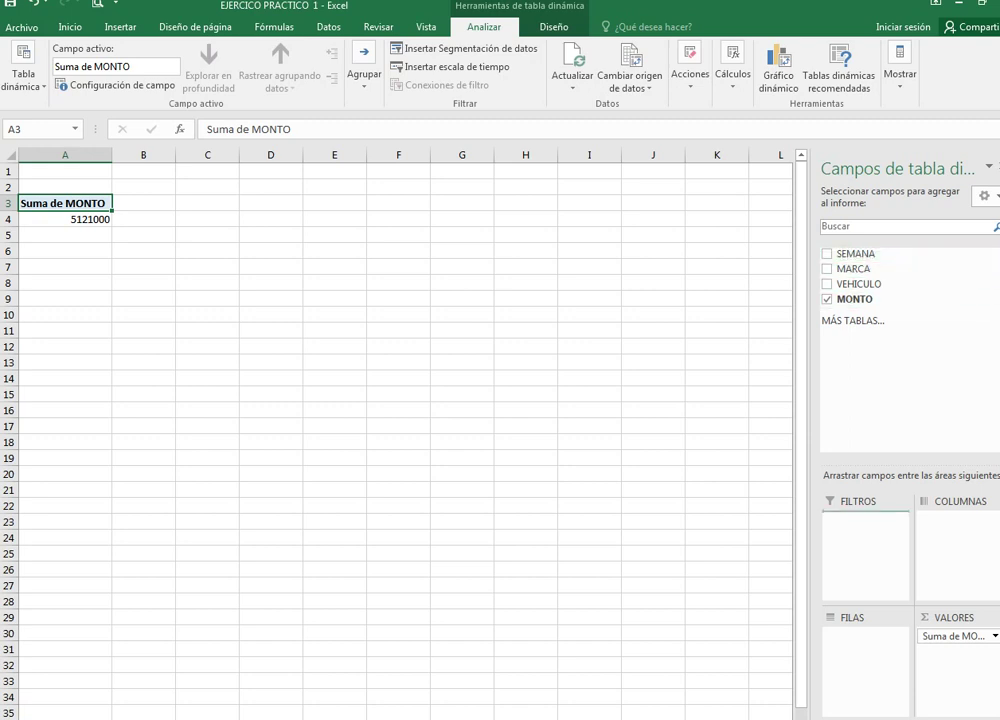
drag(865, 550, 865, 660)
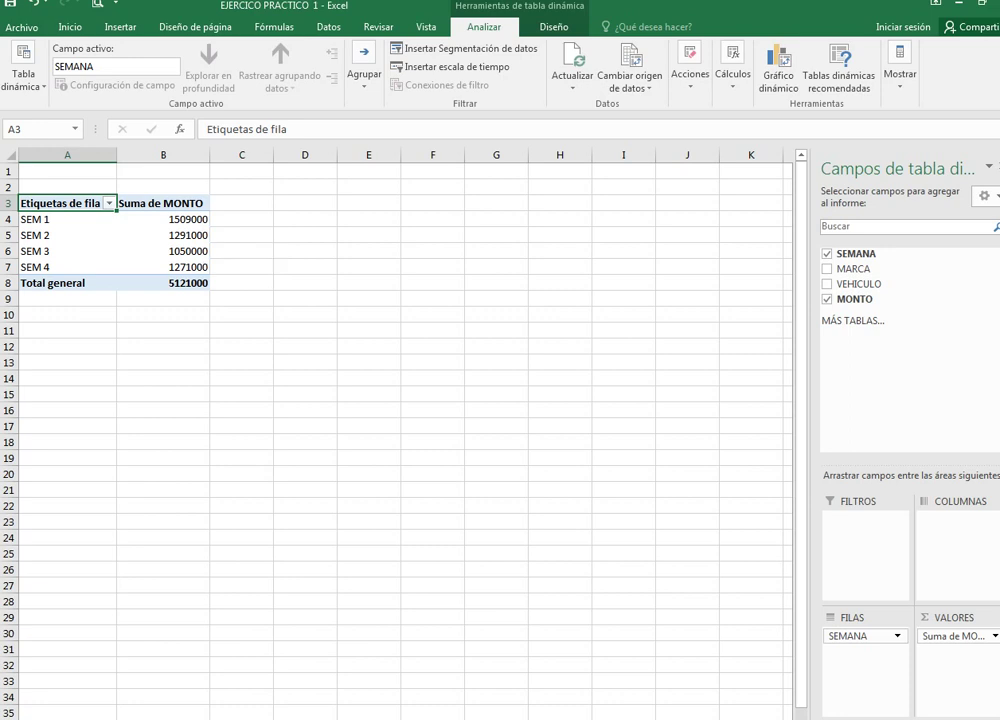
click(369, 362)
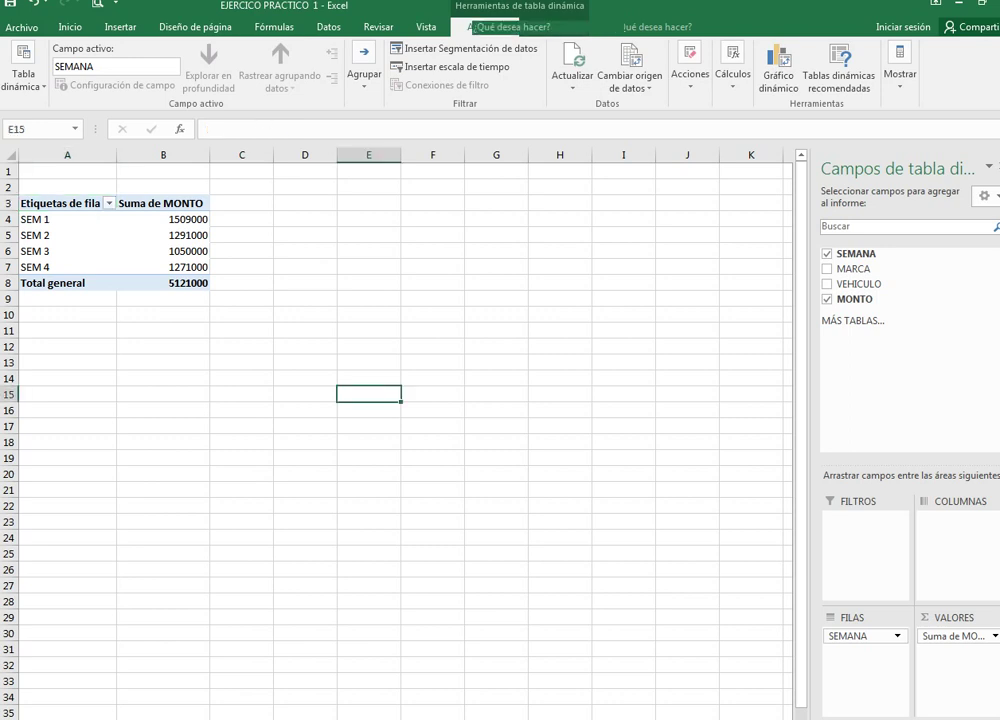
click(163, 235)
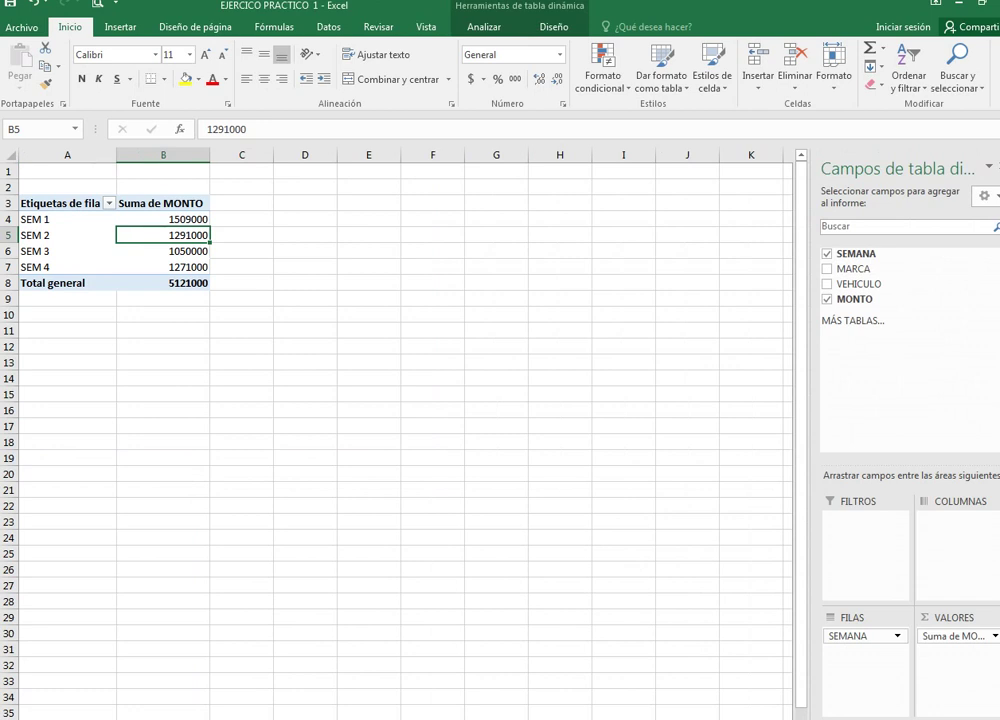
Step: Rename the weekly pivot sheet's tab and open its Color de etiqueta options
right_click(217, 549)
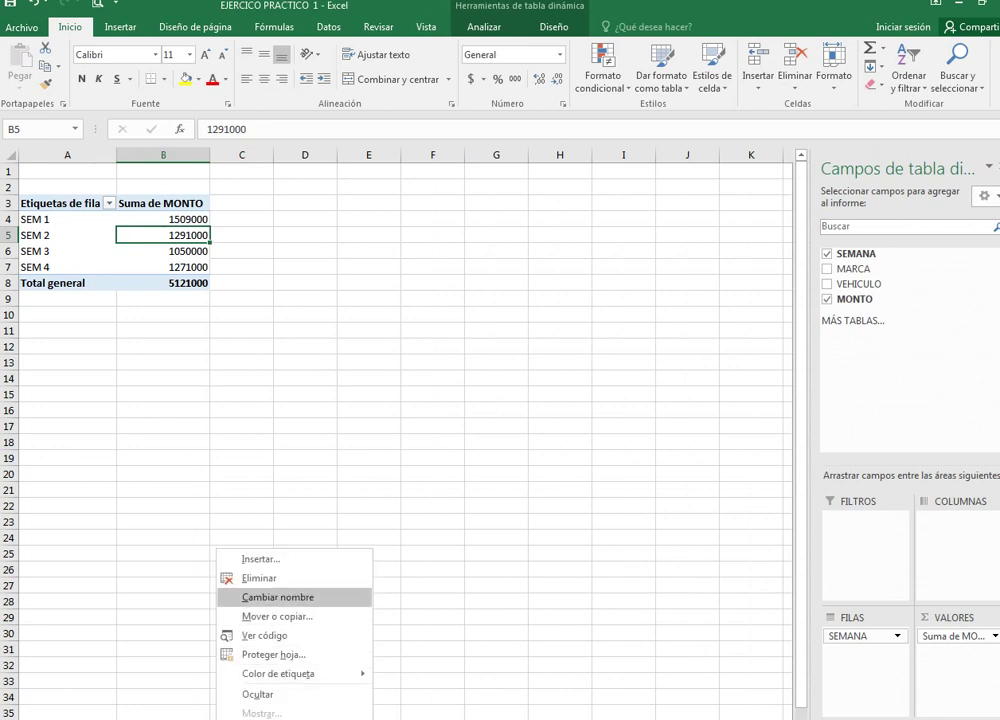
click(279, 597)
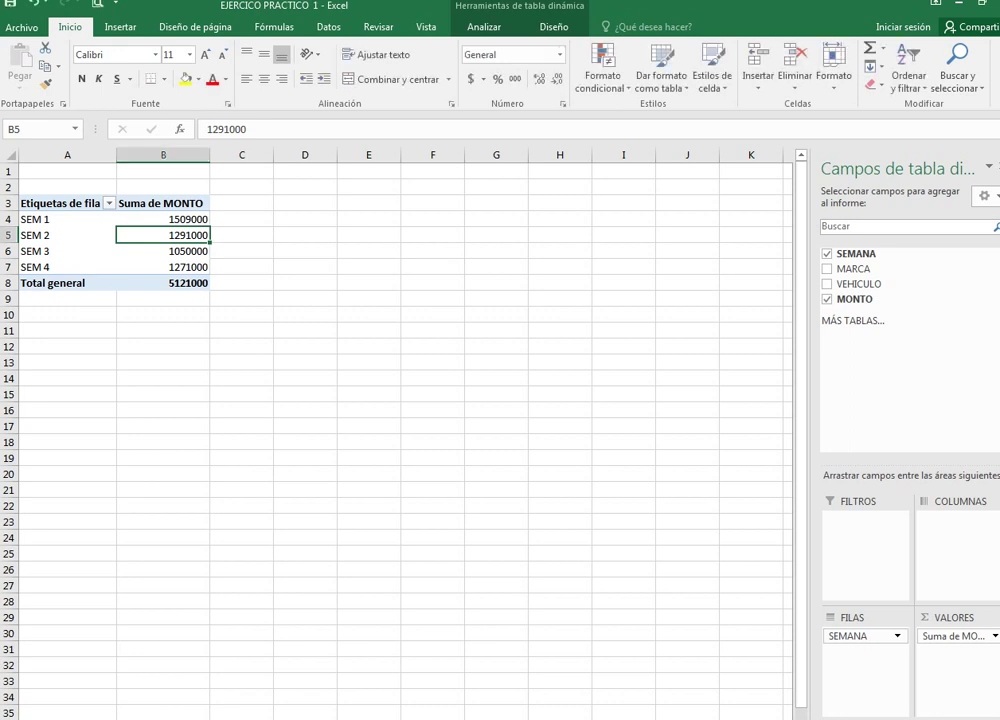
right_click(266, 719)
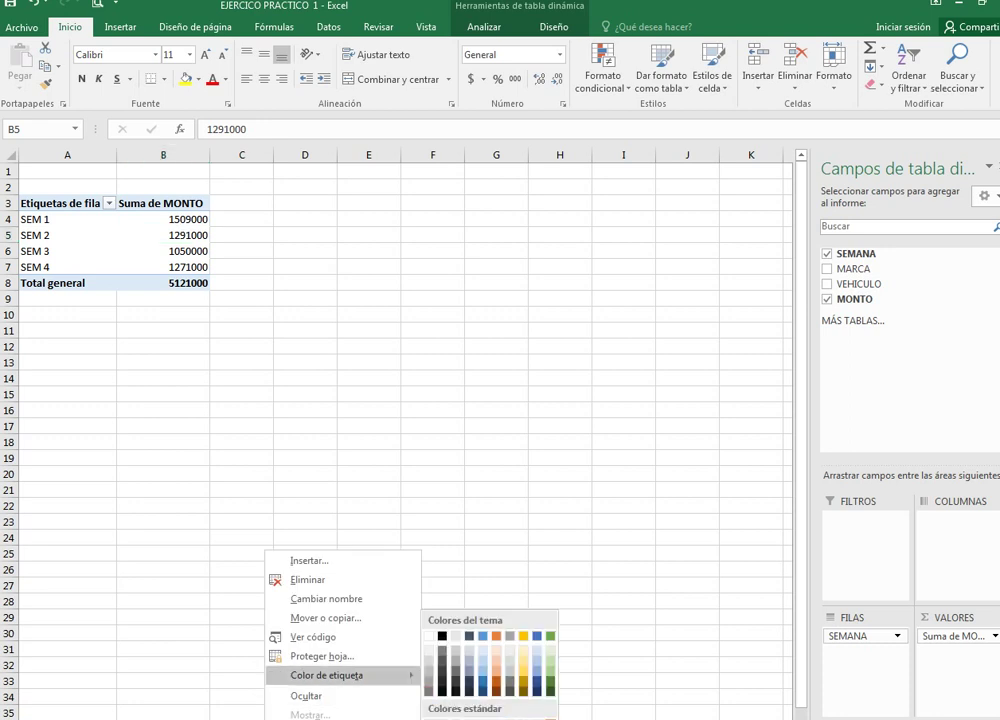
key(Escape)
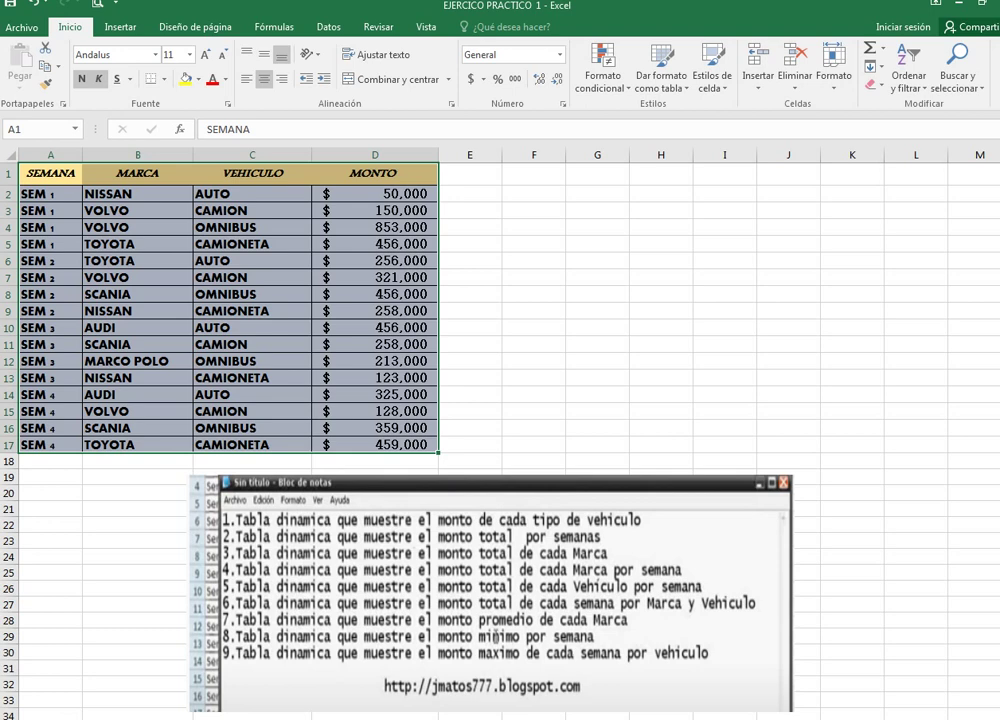
Step: Insert pivot table TablaDinámica3 from A1:D17 on a new worksheet
mouse_move(50, 173)
mouse_down()
mouse_move(252, 427)
mouse_move(400, 444)
mouse_up()
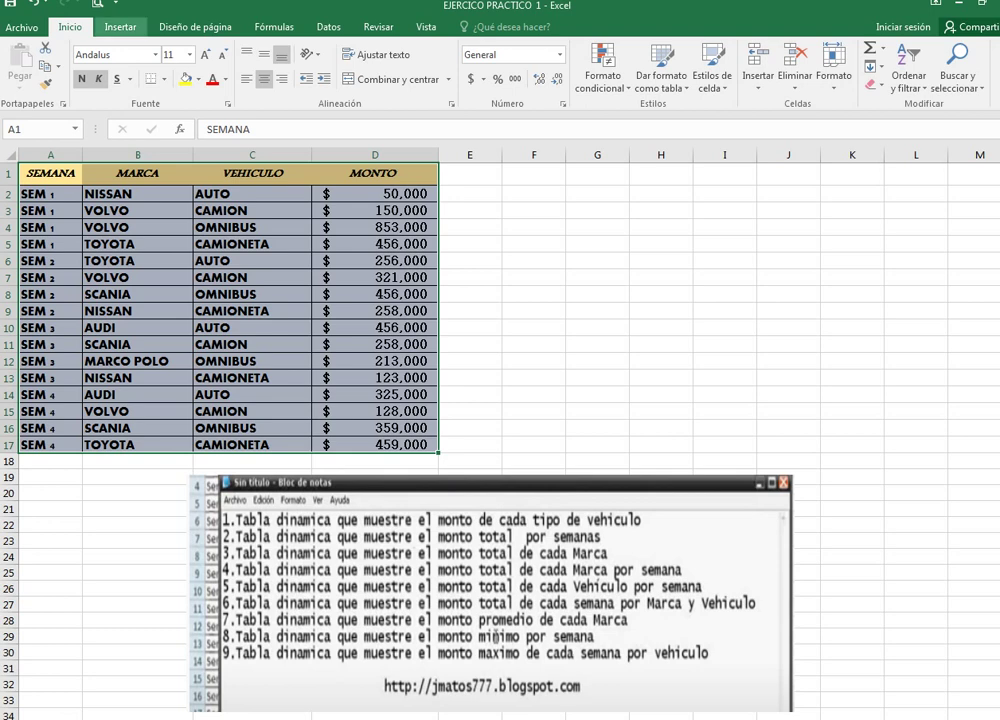
click(120, 27)
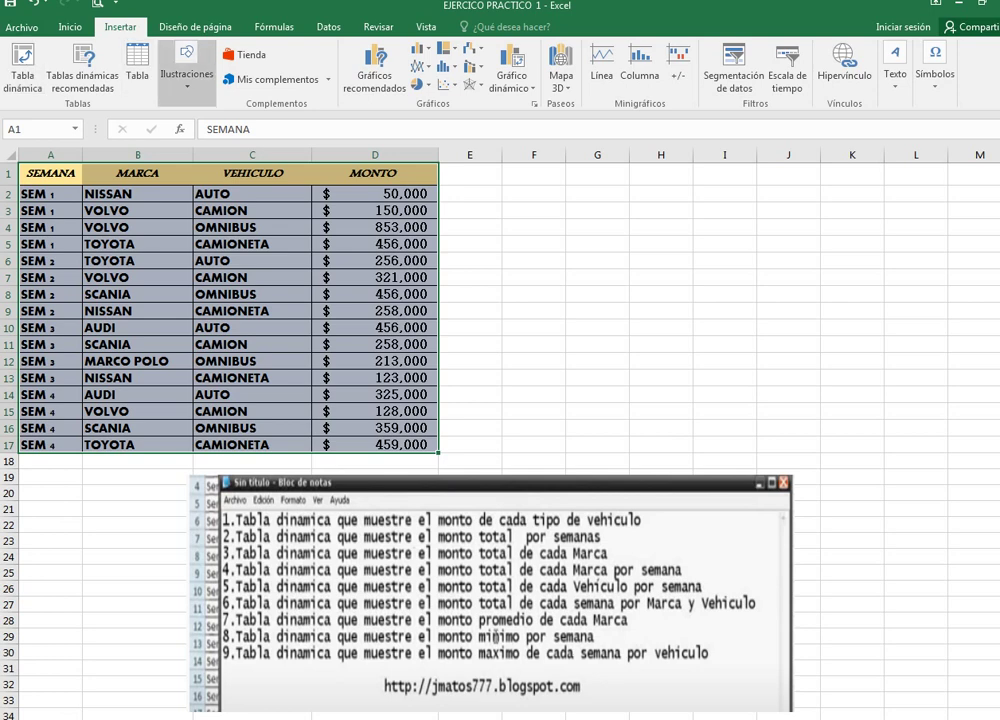
click(22, 62)
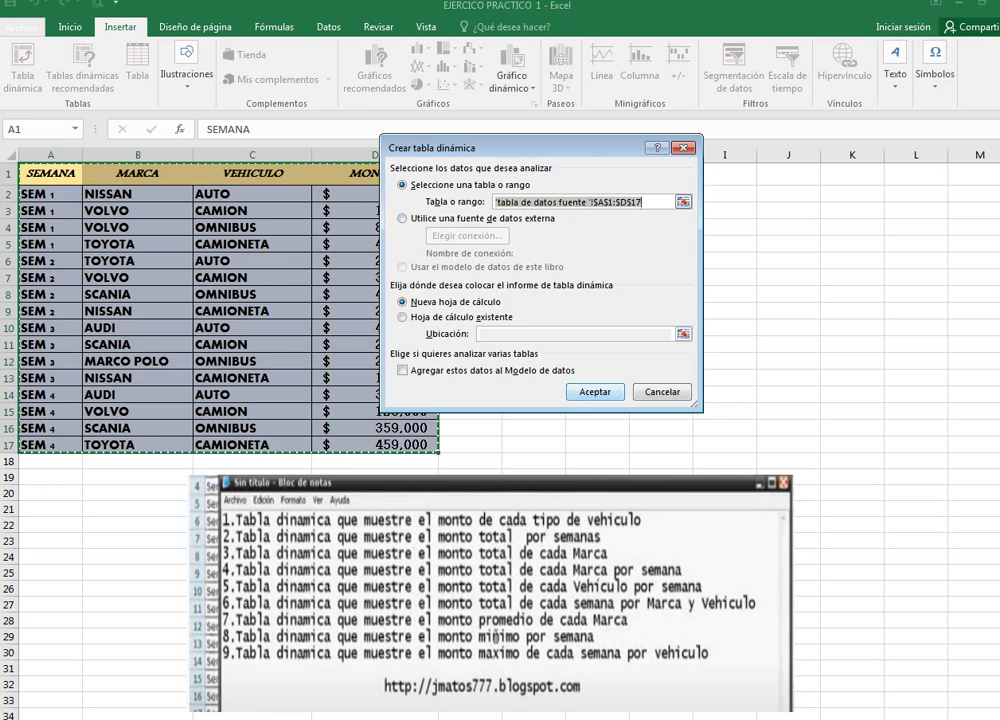
key(Return)
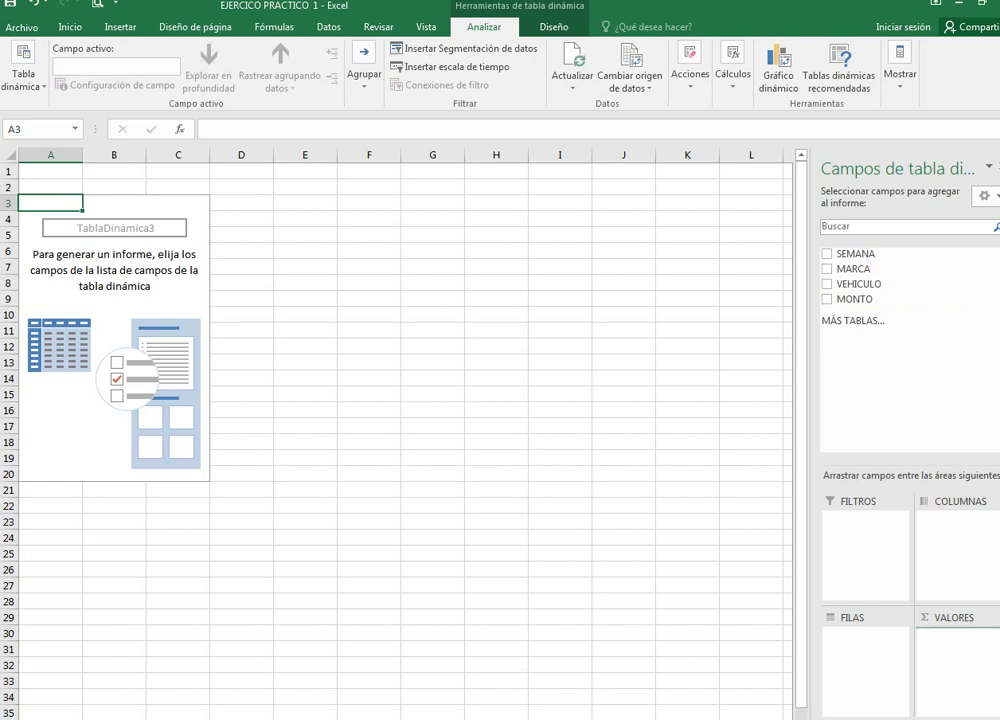
Step: Add MONTO as values and MARCA as rows, totalling 5121000 with VOLVO highest at 1452000
click(826, 299)
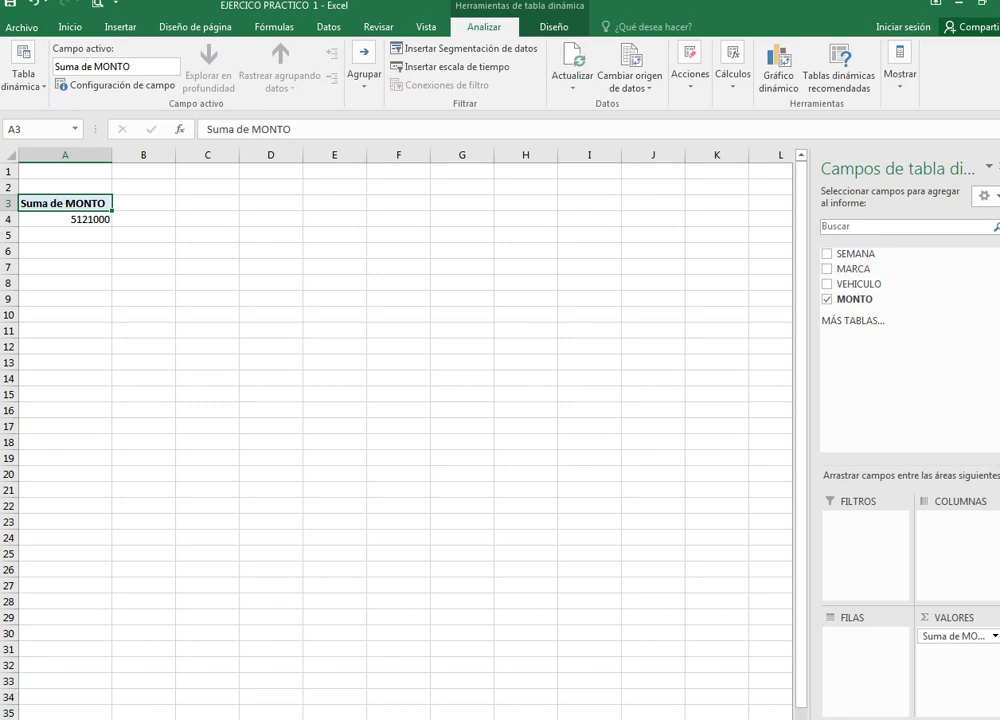
click(826, 269)
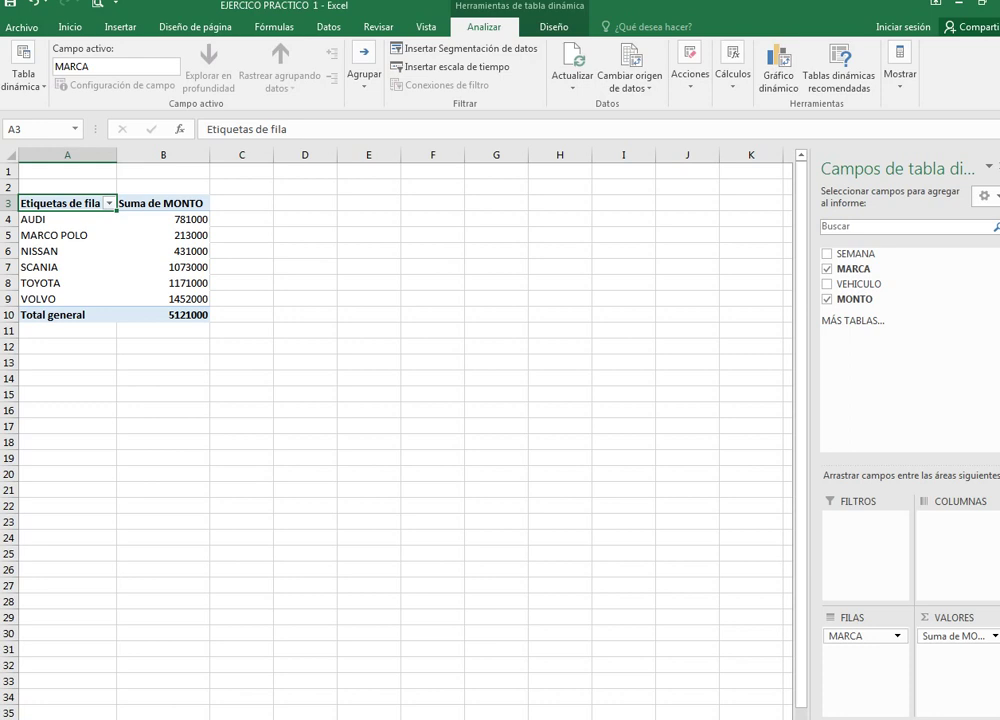
Step: Rename the brand pivot sheet's tab and bring up its tab colour choices, then dismiss them
right_click(222, 718)
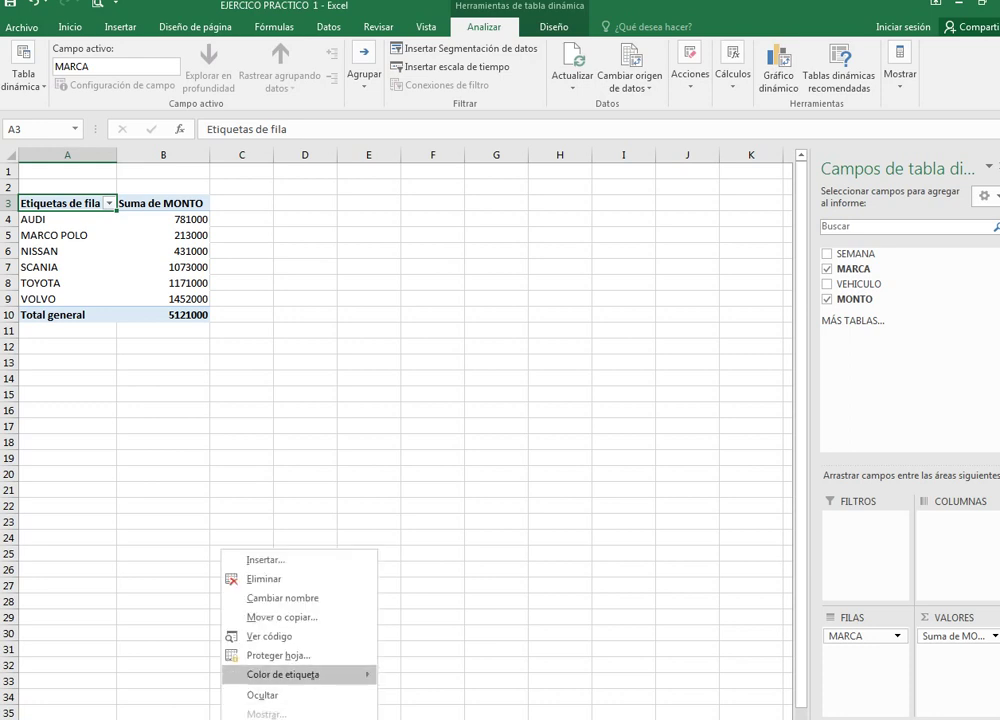
click(283, 598)
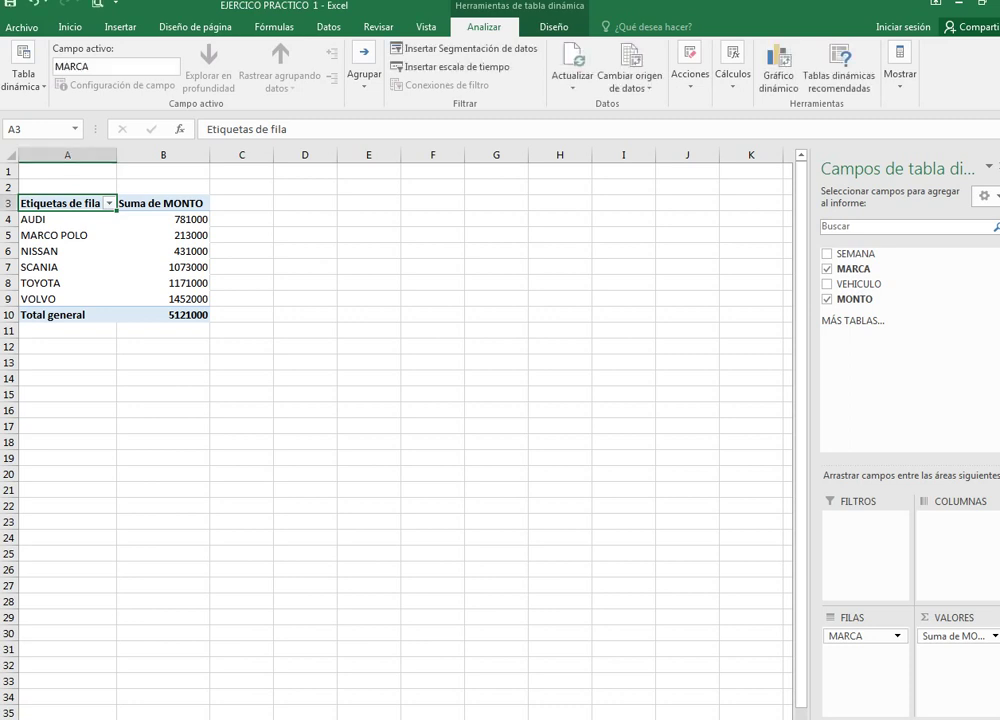
right_click(274, 549)
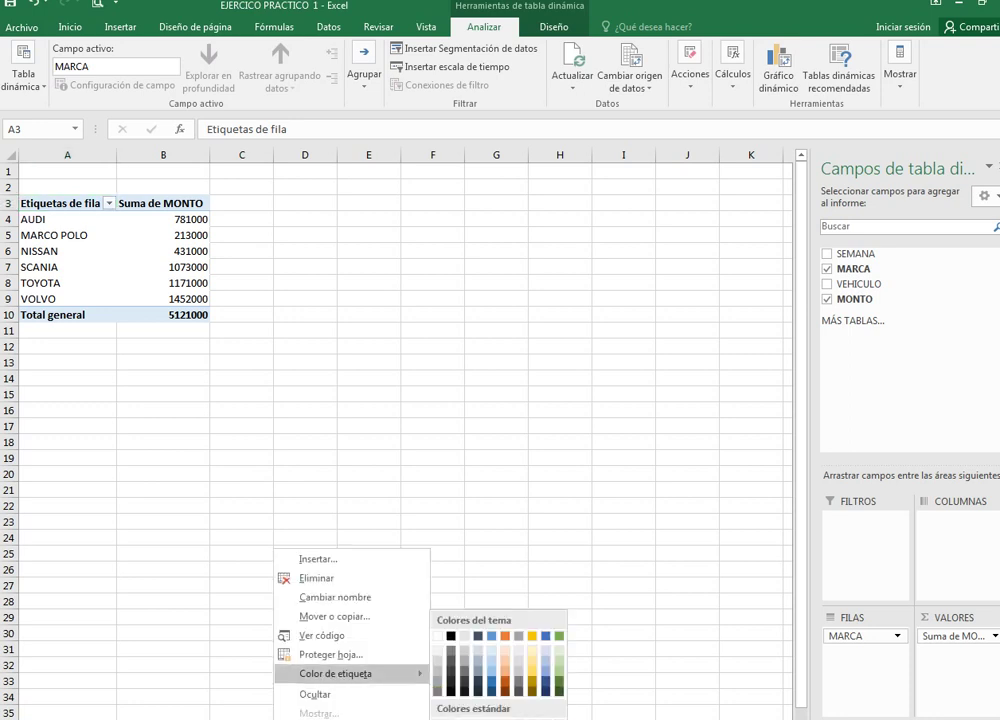
key(Escape)
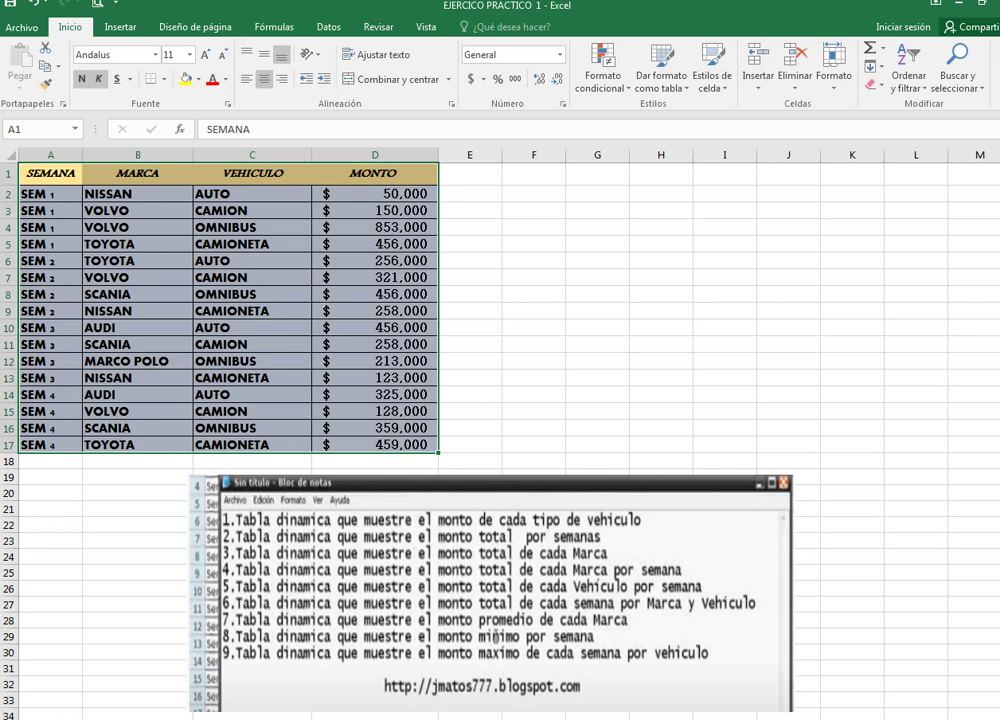
Step: Select the sales data range A1:D17 and open the Create PivotTable dialog from Insertar
click(50, 492)
drag(50, 173, 380, 444)
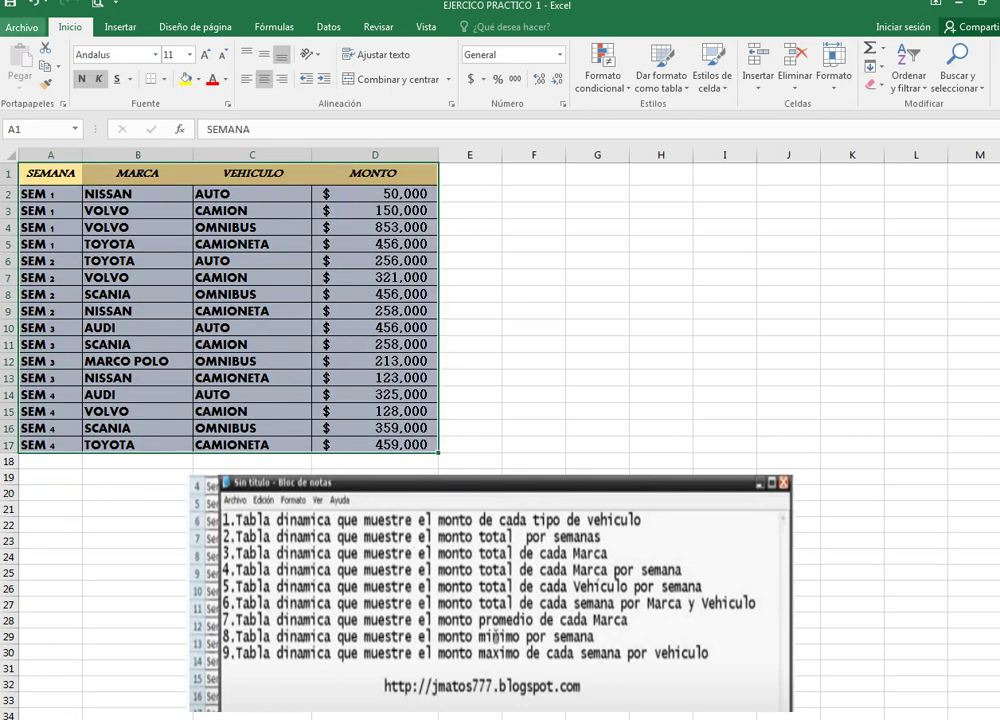
click(120, 27)
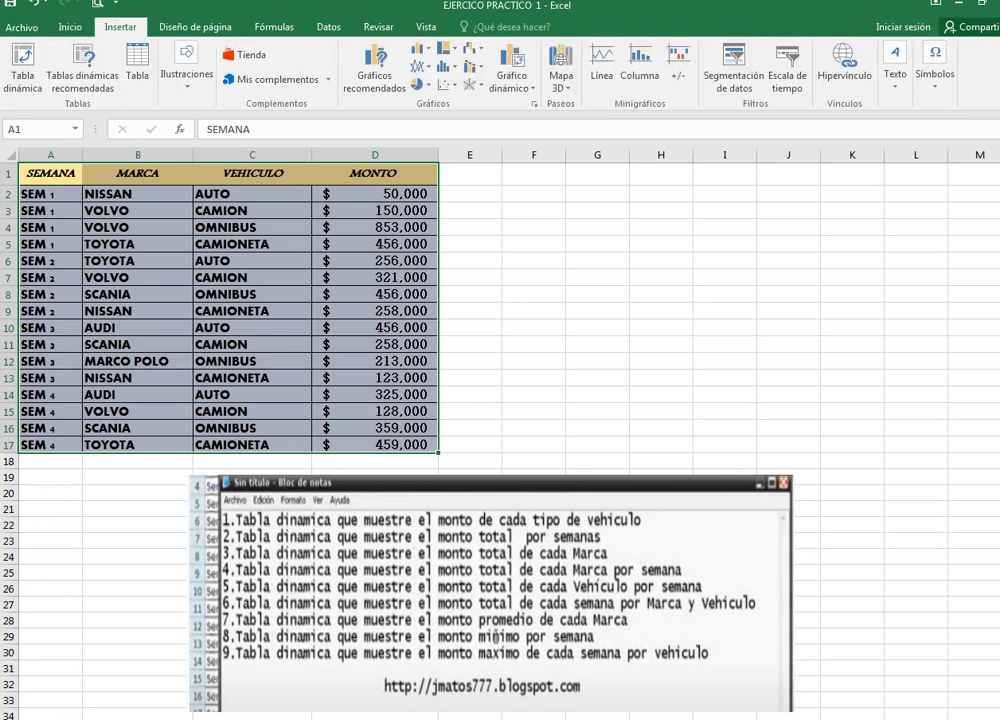
click(22, 62)
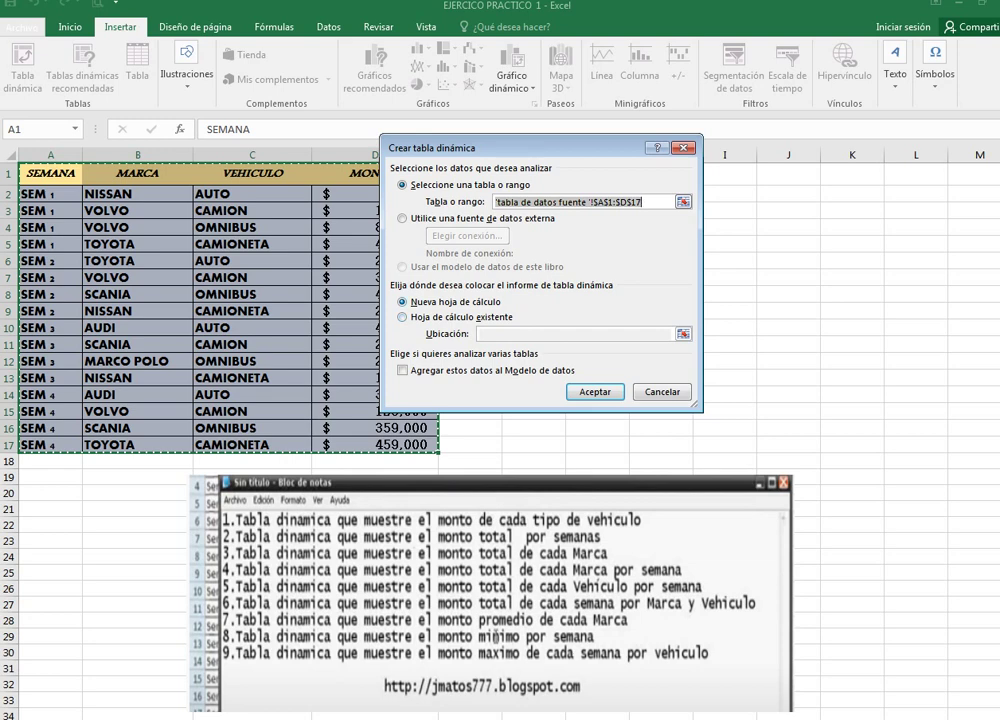
Step: Place the pivot on a new sheet with MARCA as columns and SEMANA weeks as rows
key(Return)
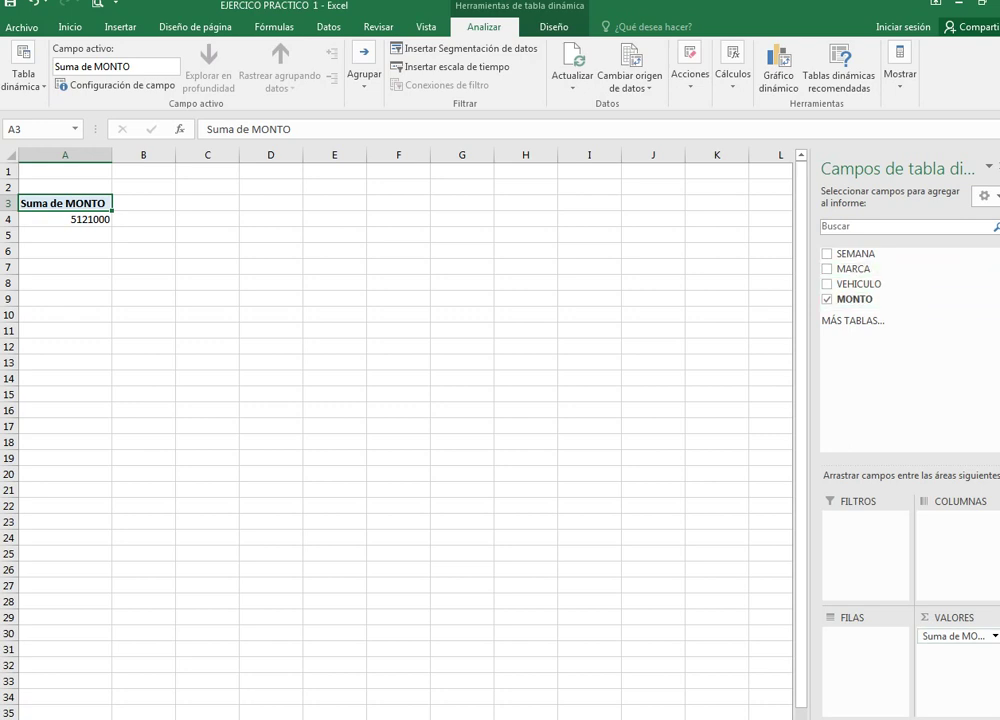
drag(853, 269, 960, 545)
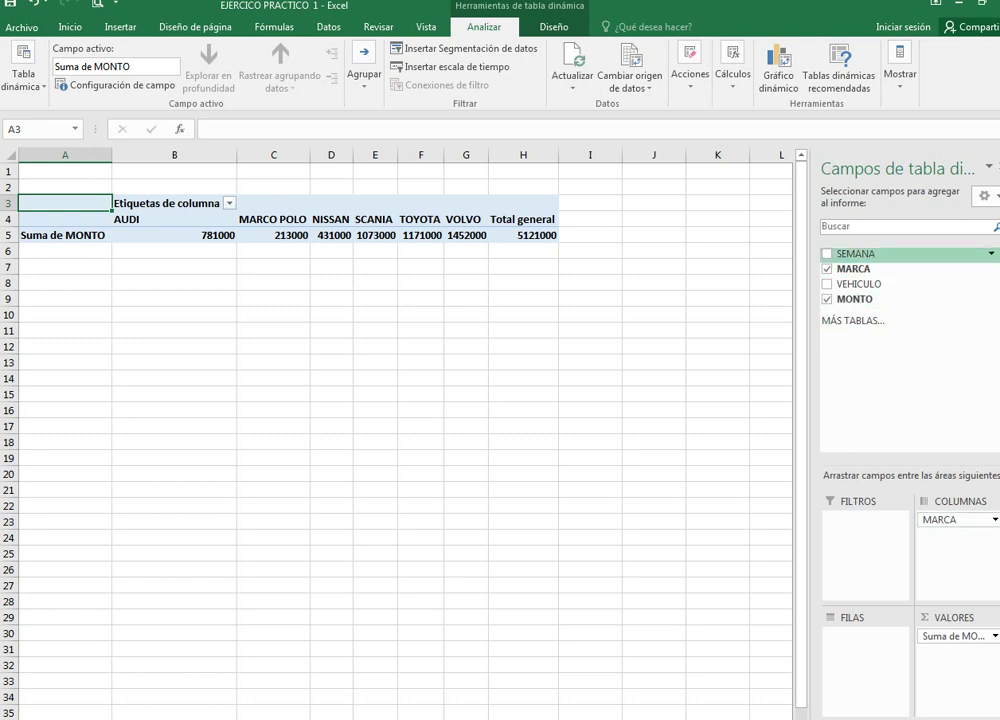
drag(853, 254, 865, 640)
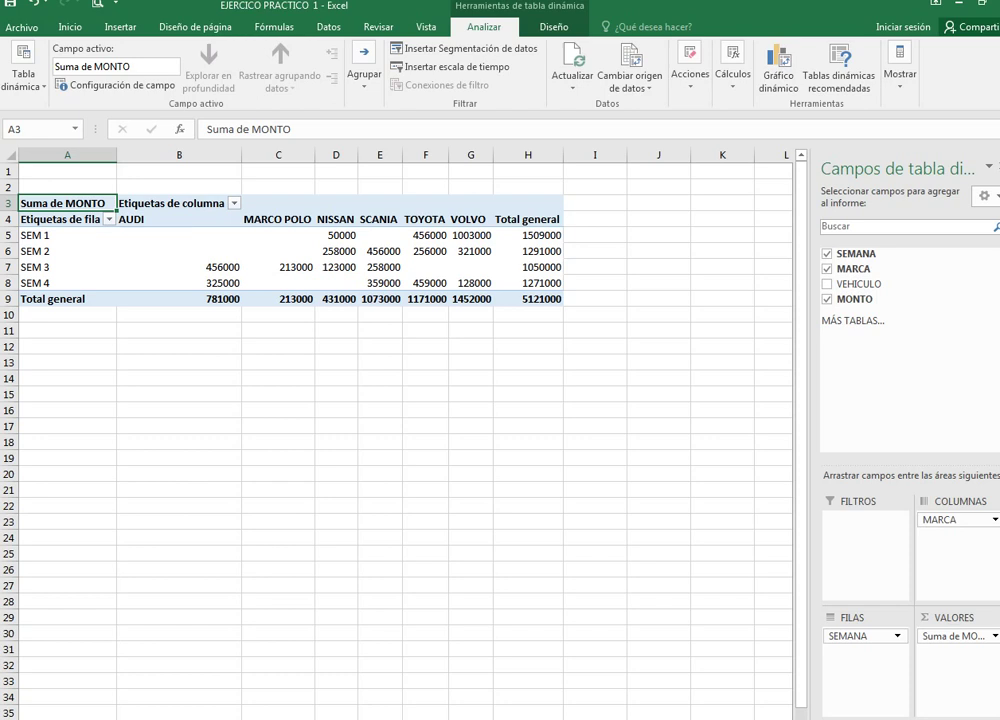
click(67, 235)
click(140, 235)
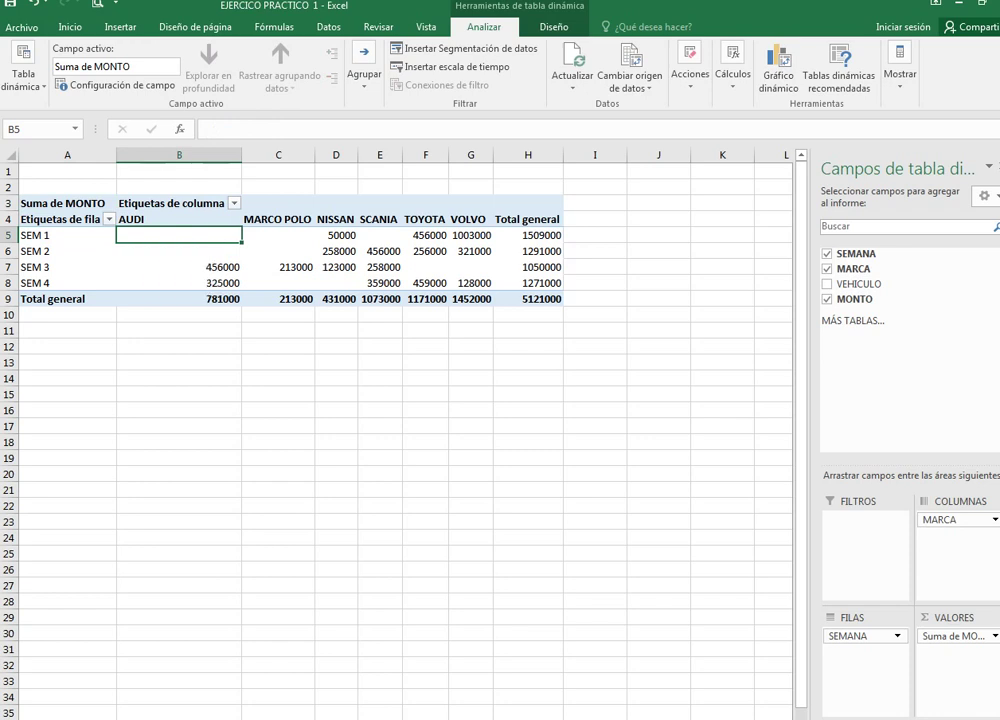
click(265, 235)
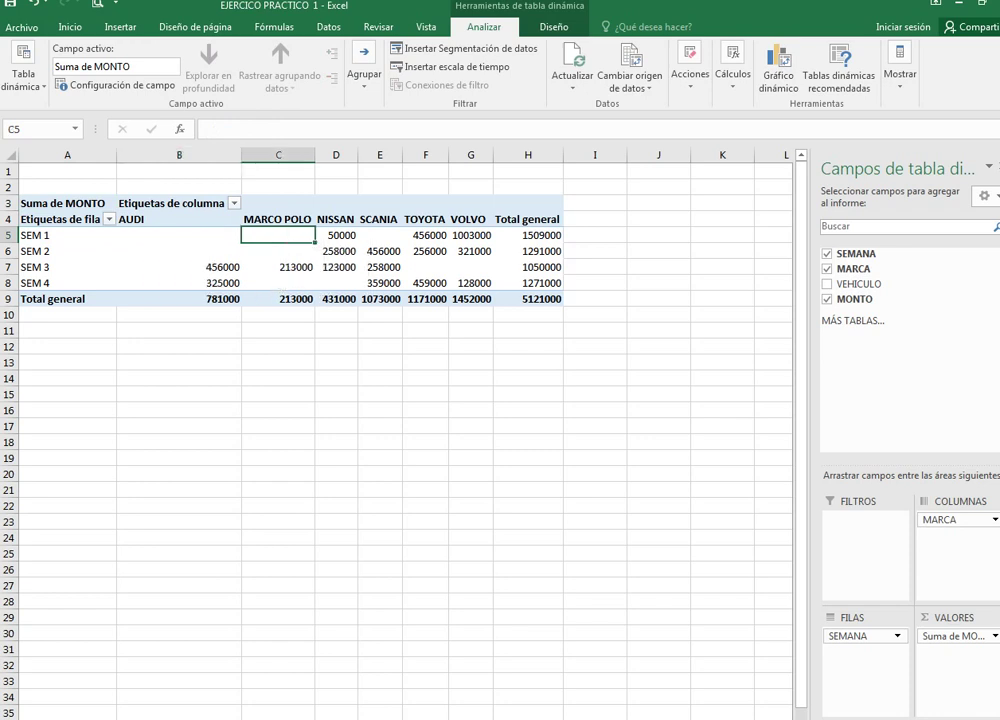
click(380, 235)
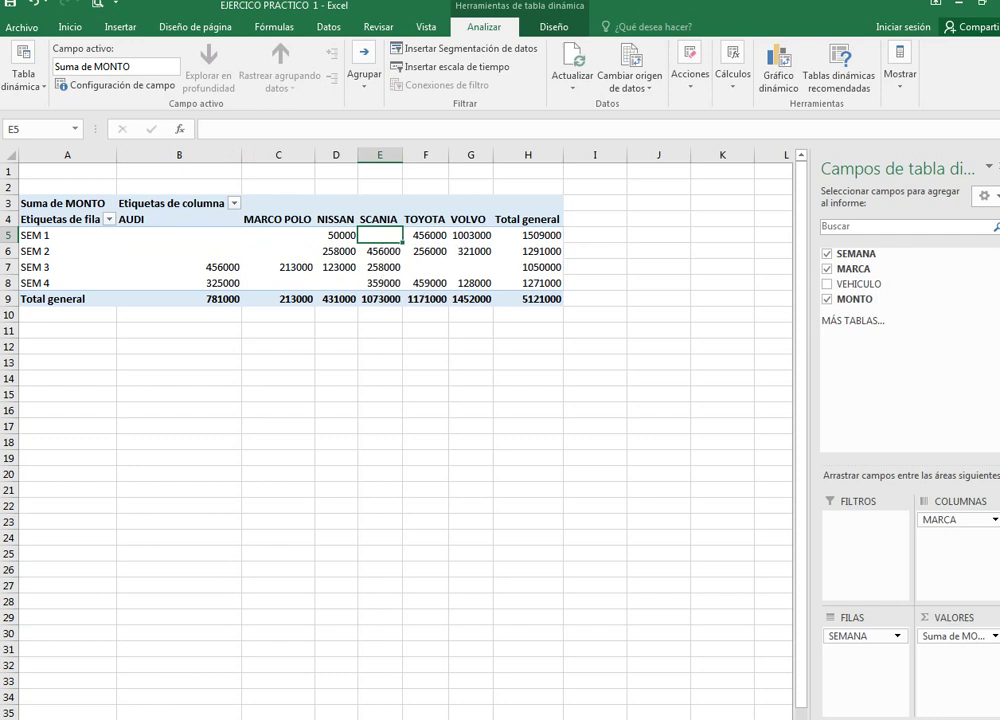
click(336, 235)
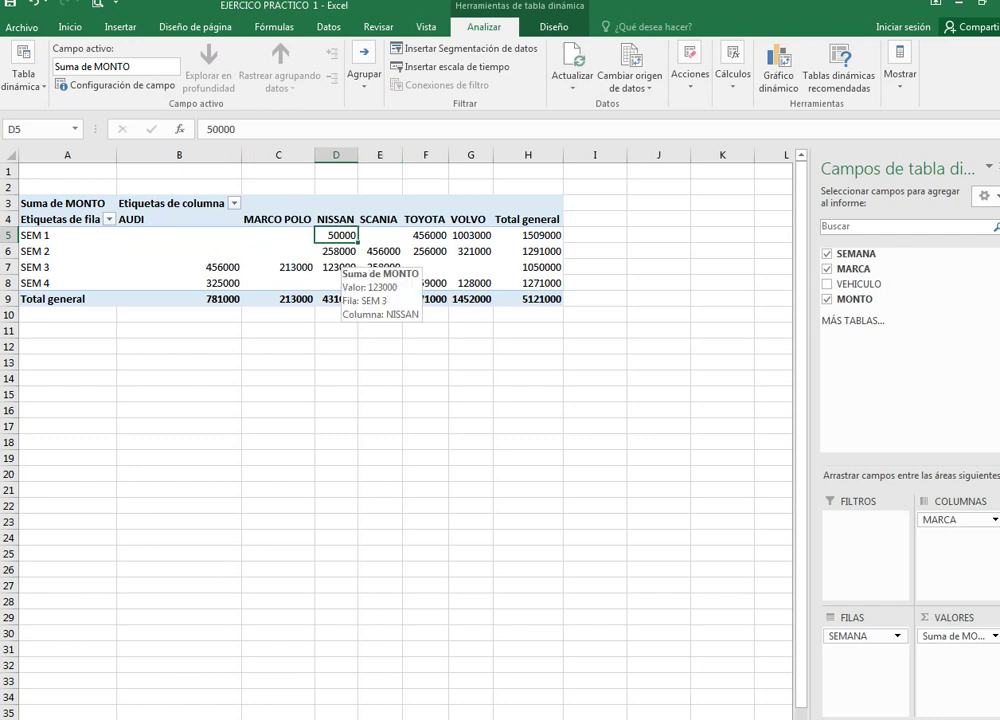
click(425, 235)
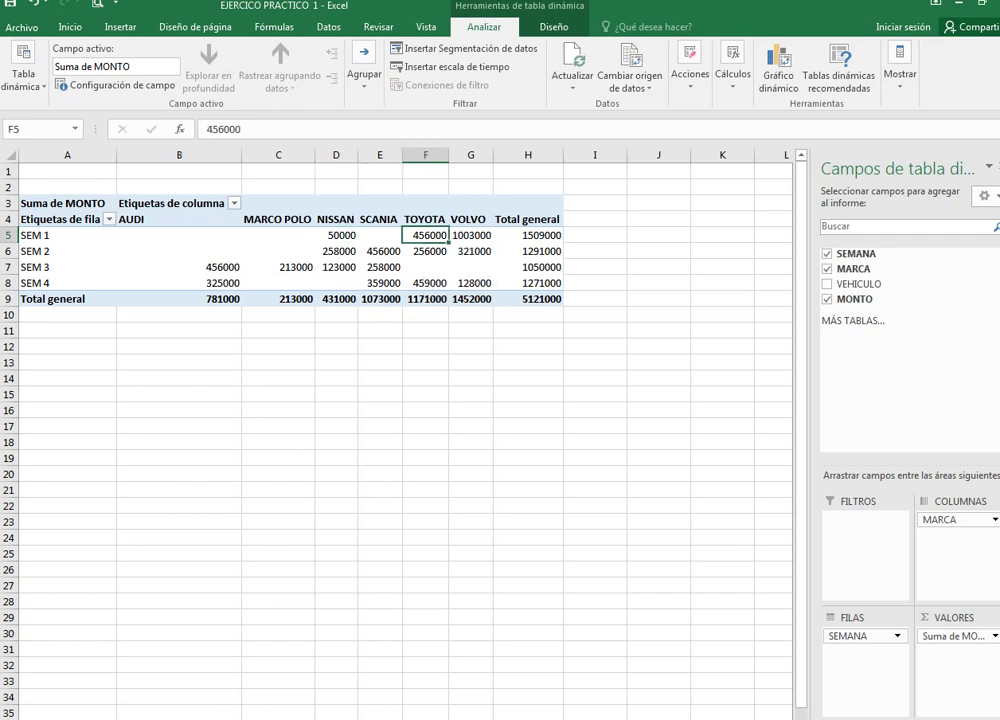
click(470, 235)
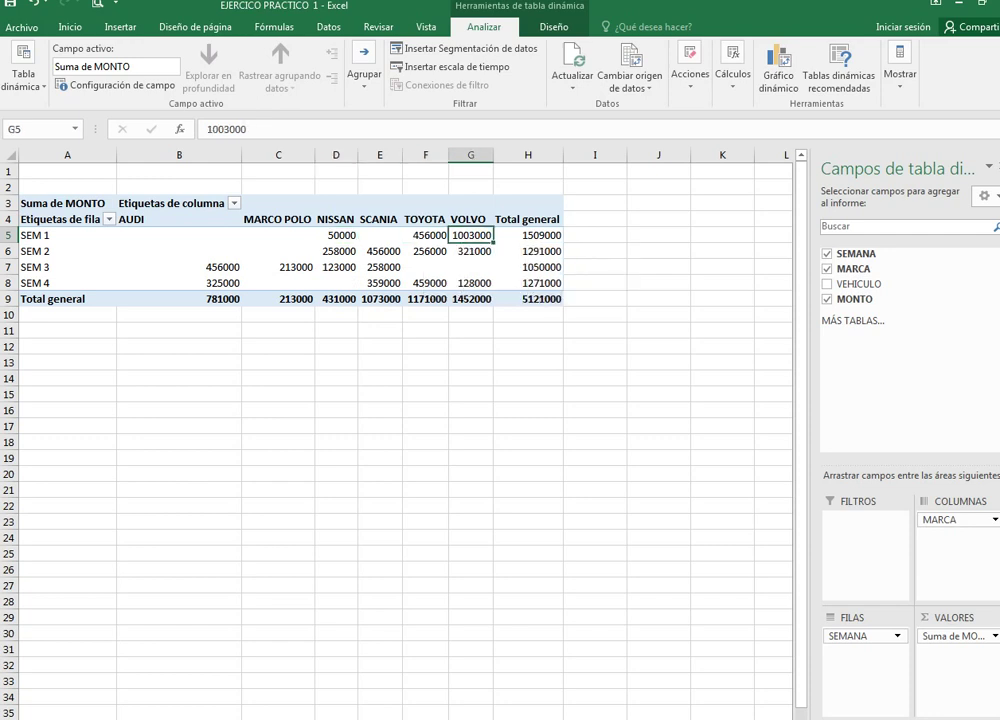
click(50, 251)
click(133, 251)
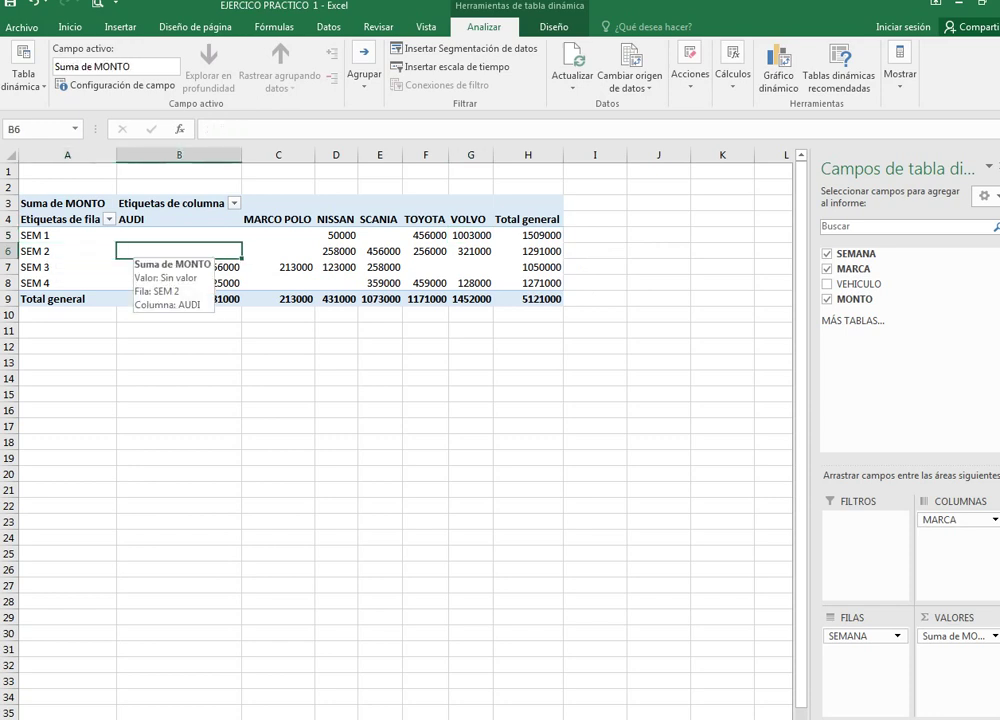
click(270, 250)
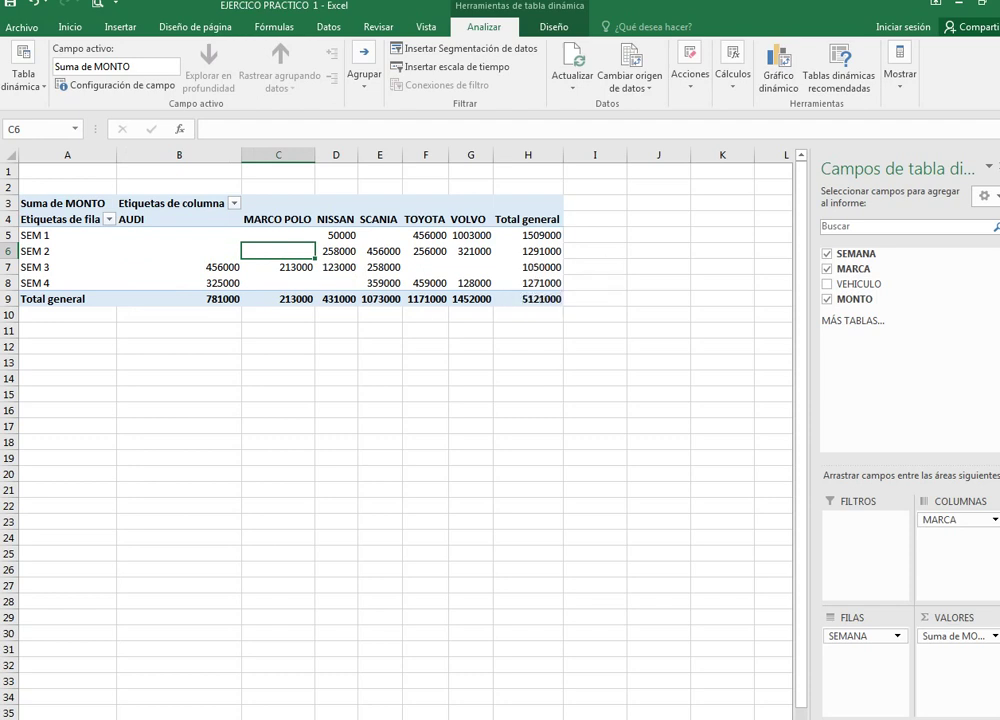
click(336, 251)
click(380, 251)
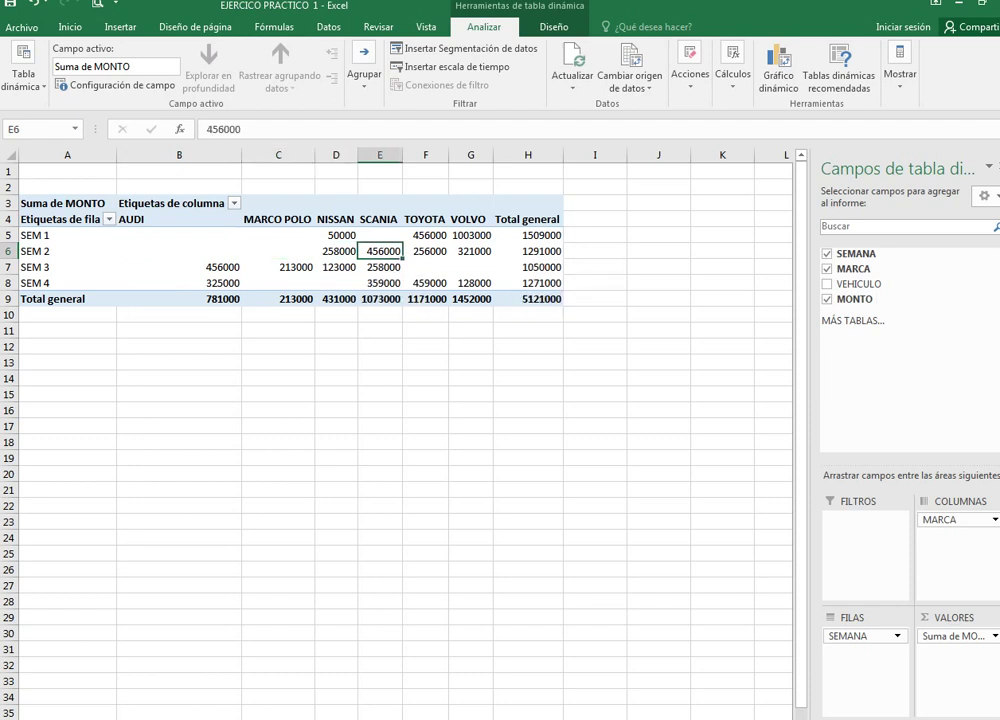
click(426, 251)
click(470, 251)
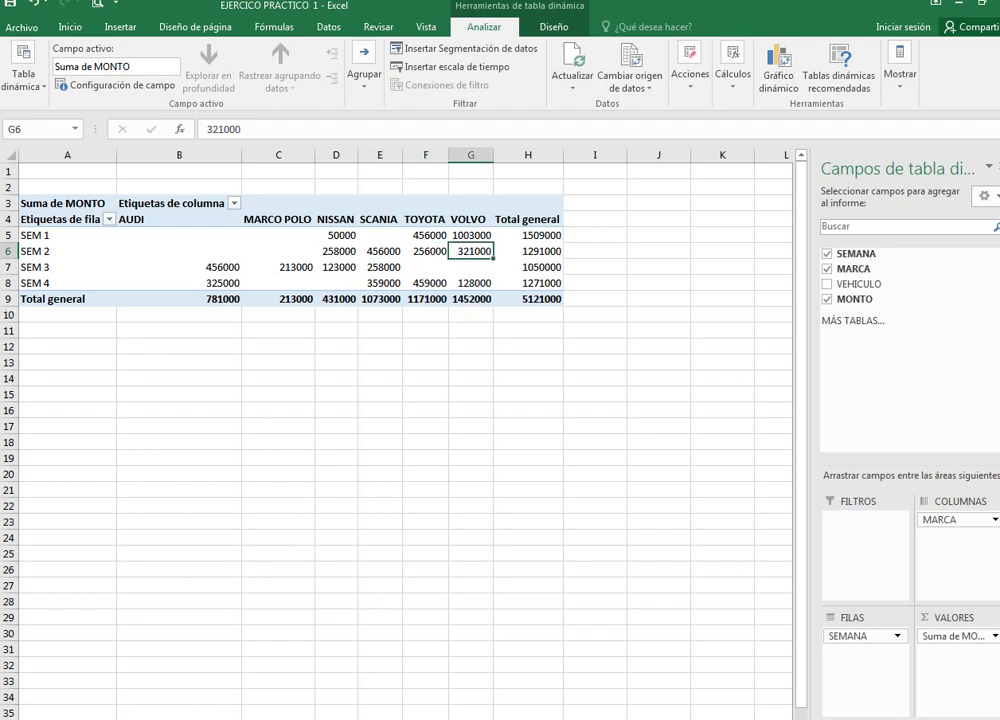
click(67, 267)
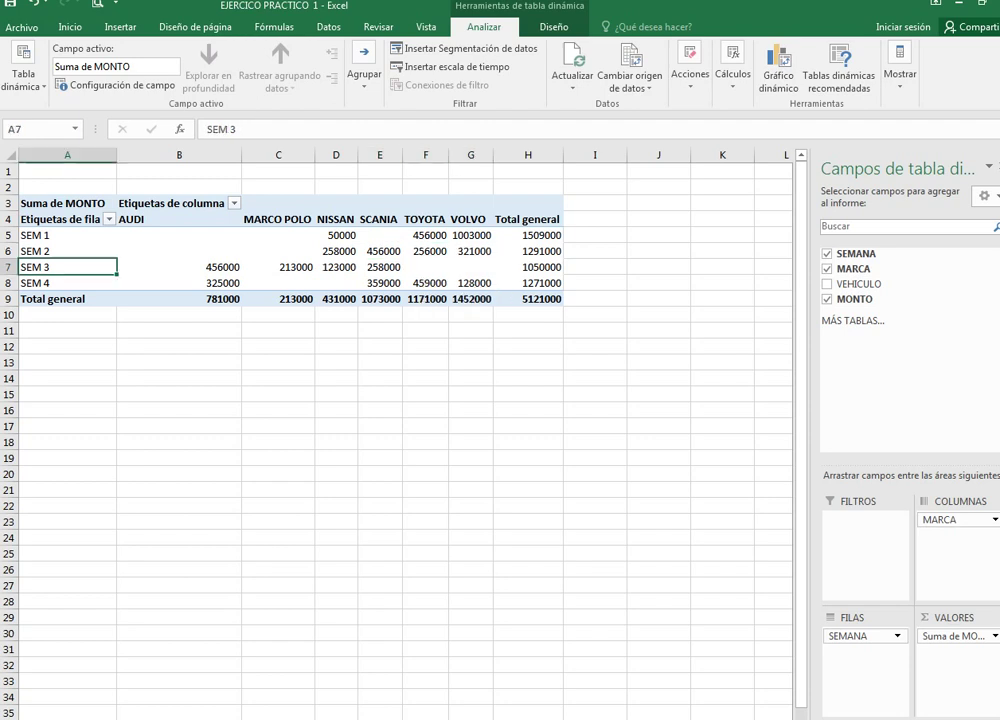
click(179, 267)
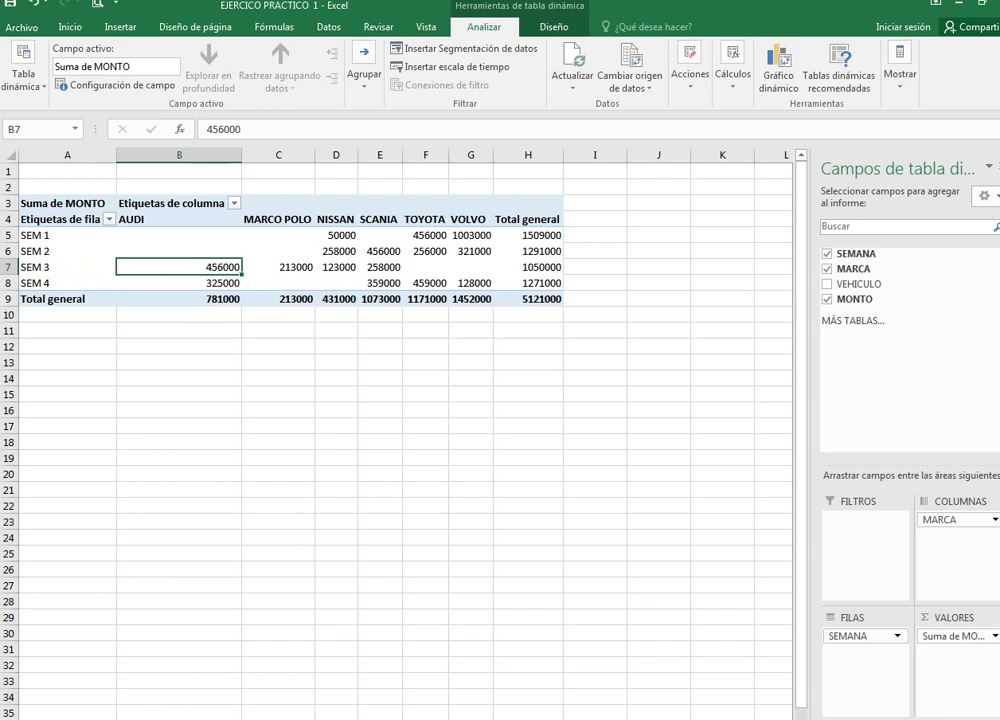
click(426, 267)
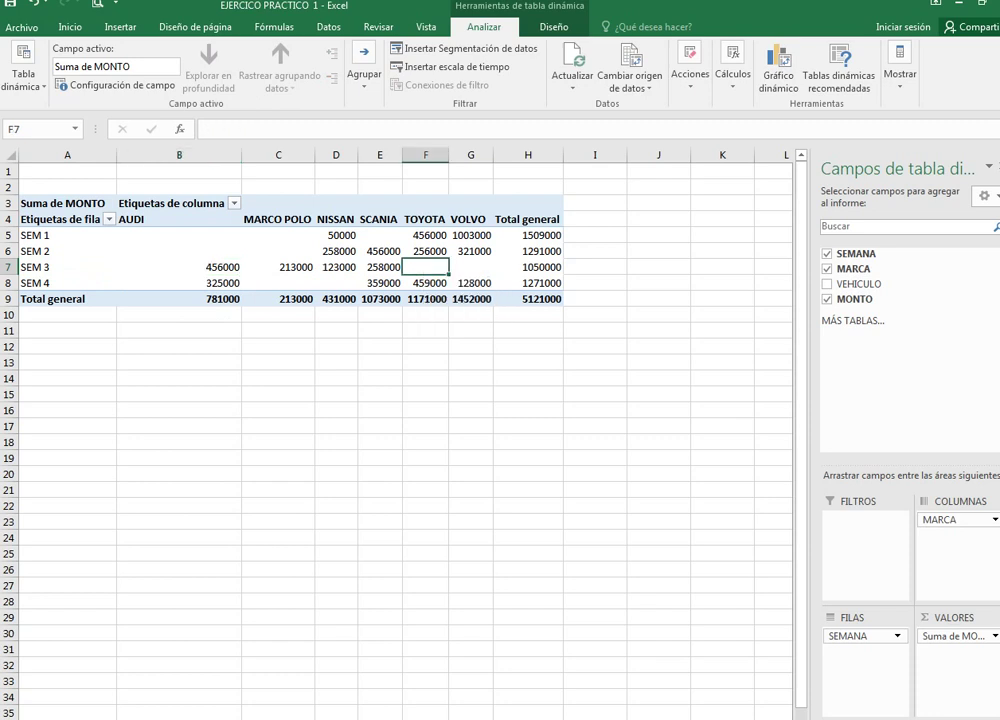
click(470, 267)
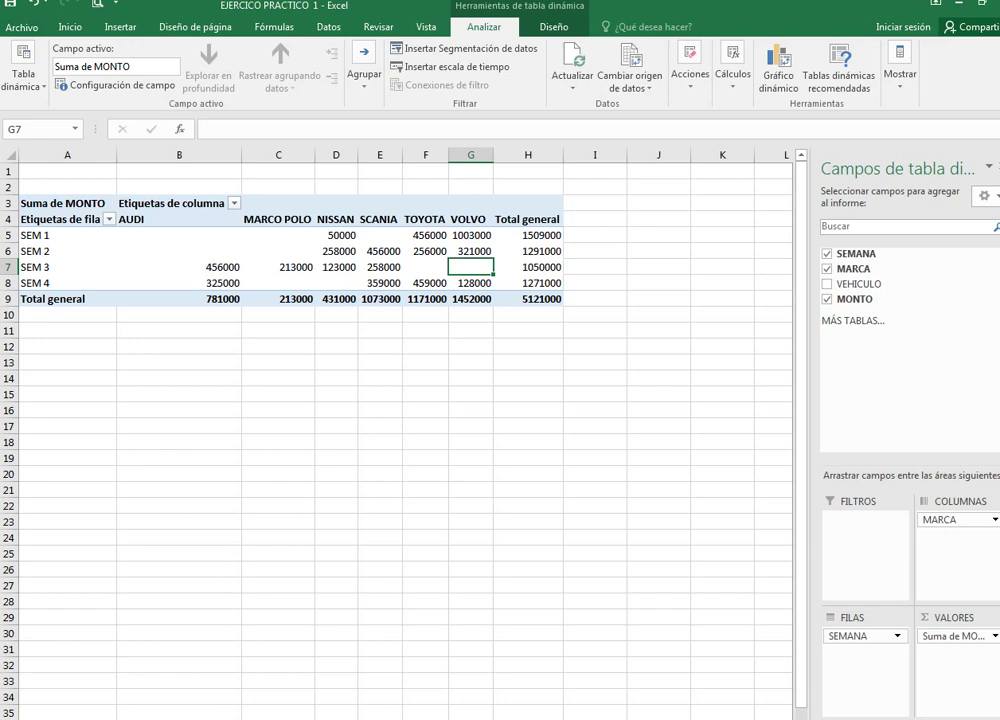
click(60, 283)
click(180, 283)
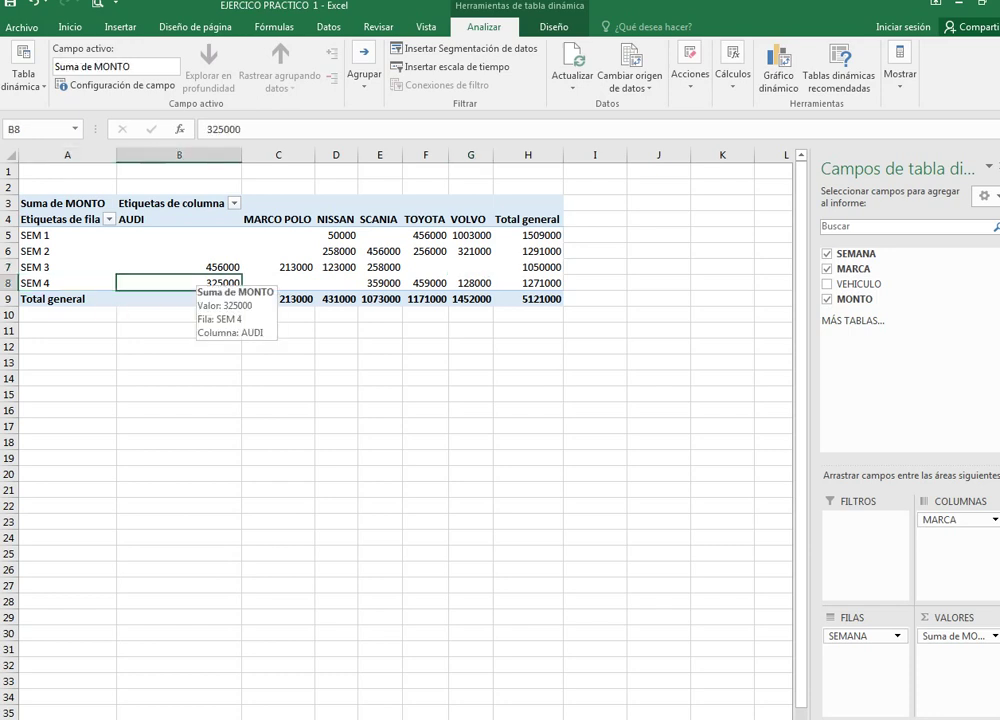
mouse_move(278, 283)
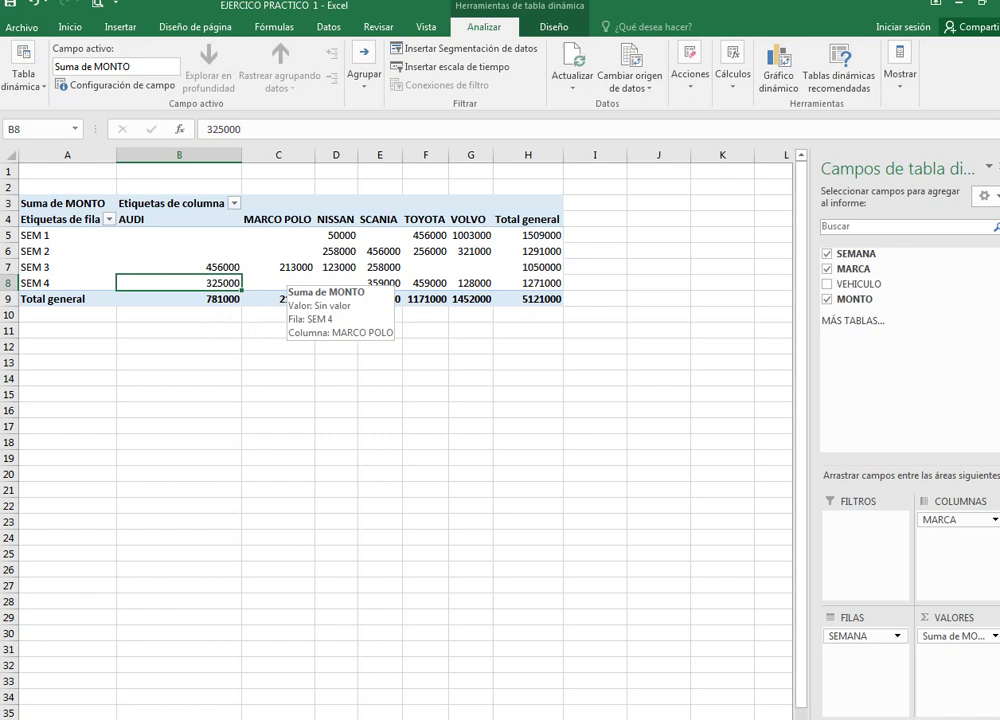
key(Right)
key(Right)
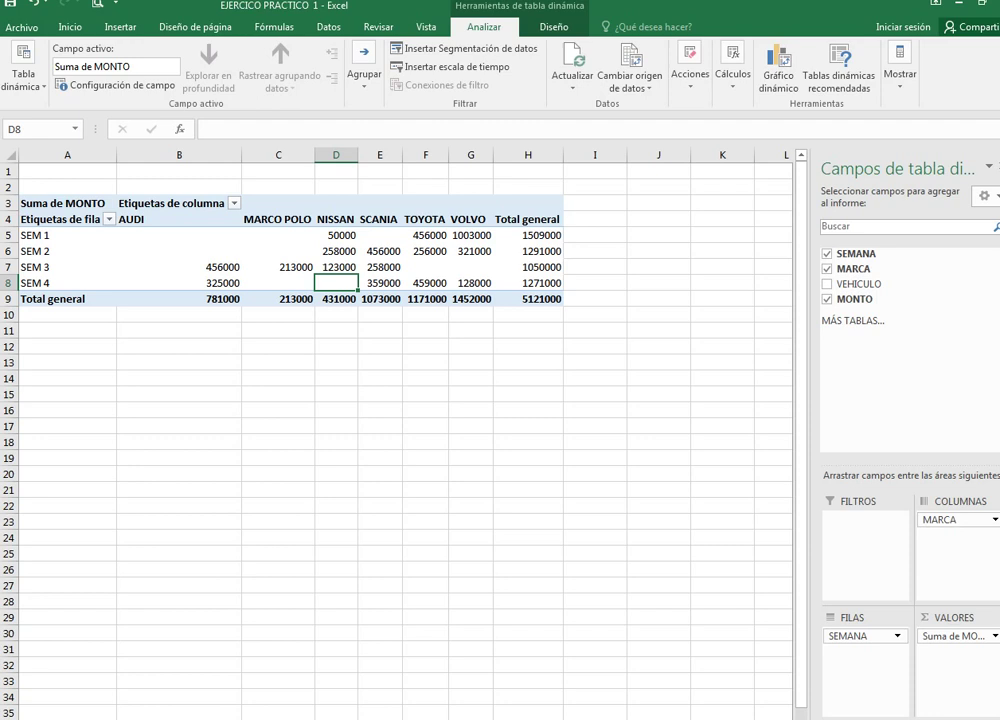
Step: Rename the week-by-brand pivot sheet via Cambiar nombre and colour its tab orange
right_click(335, 715)
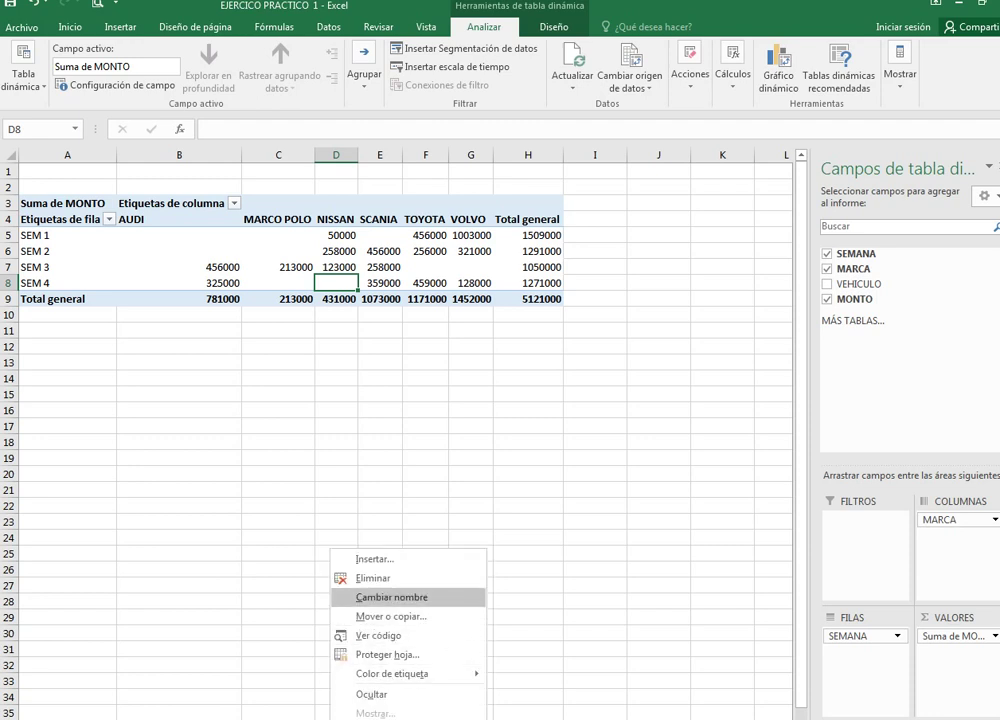
click(391, 597)
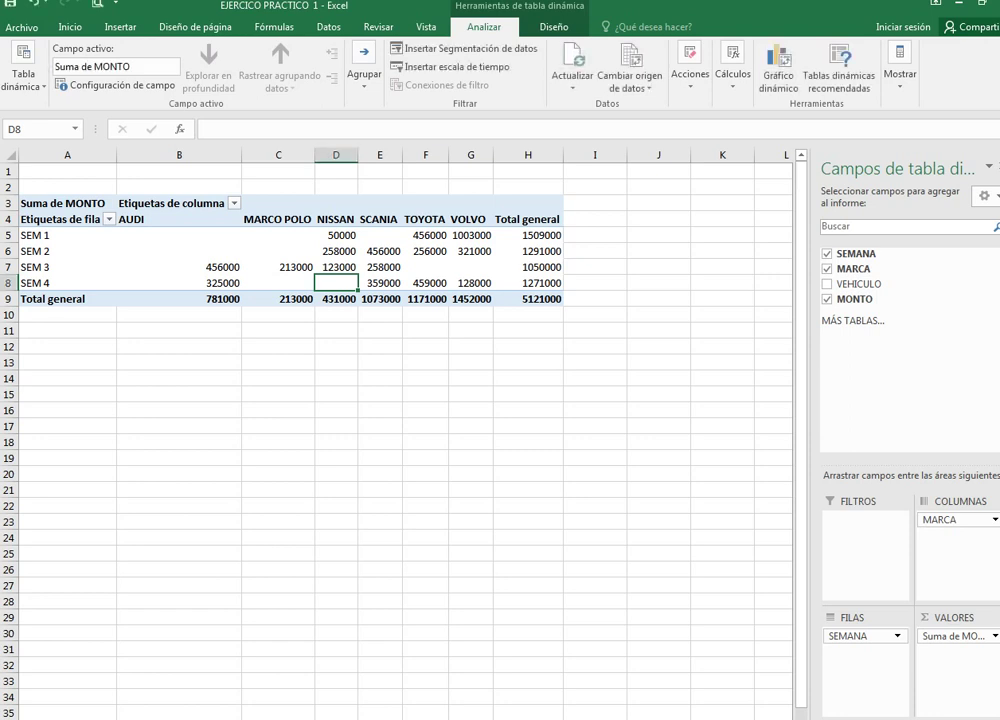
right_click(304, 718)
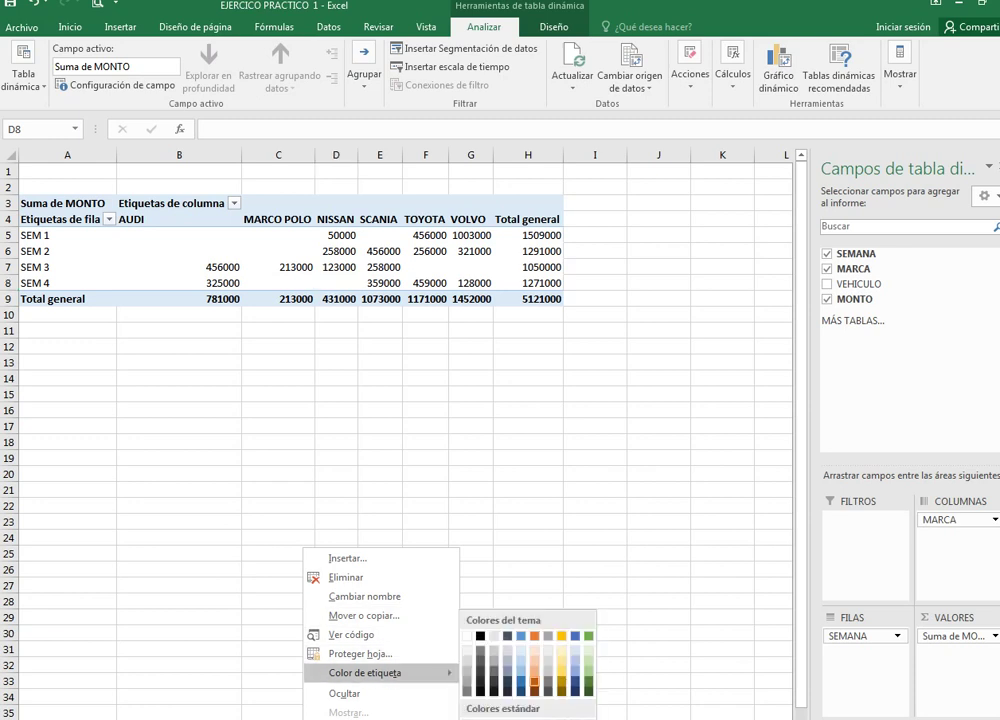
click(534, 683)
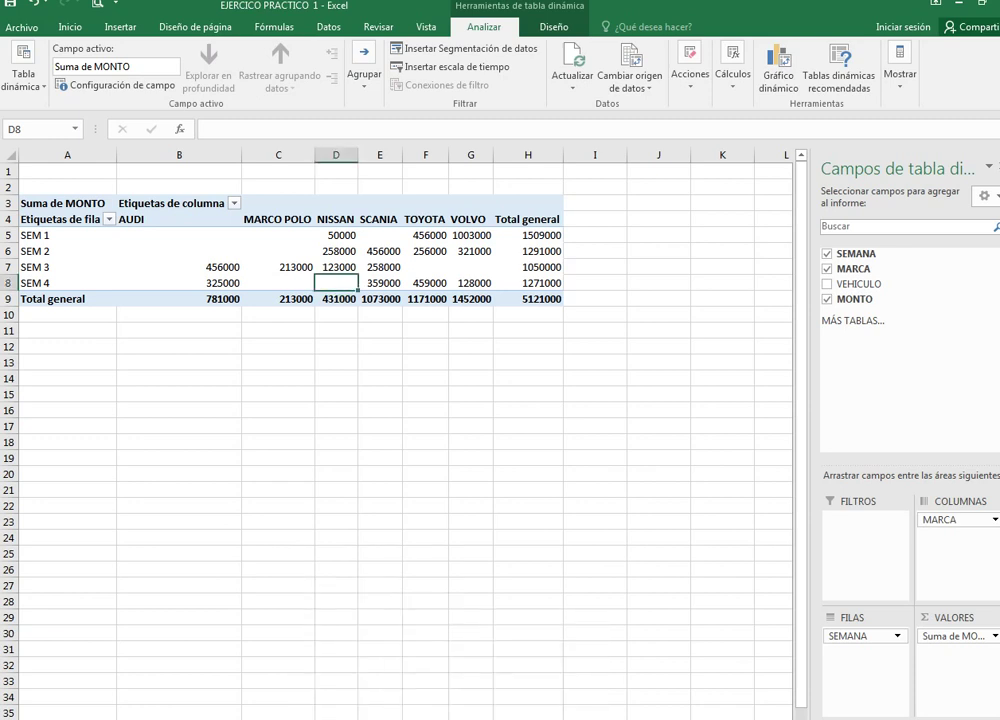
Step: Switch back to the source sales data sheet with Ctrl+PageUp and click into the table
key(ctrl+Page_Up)
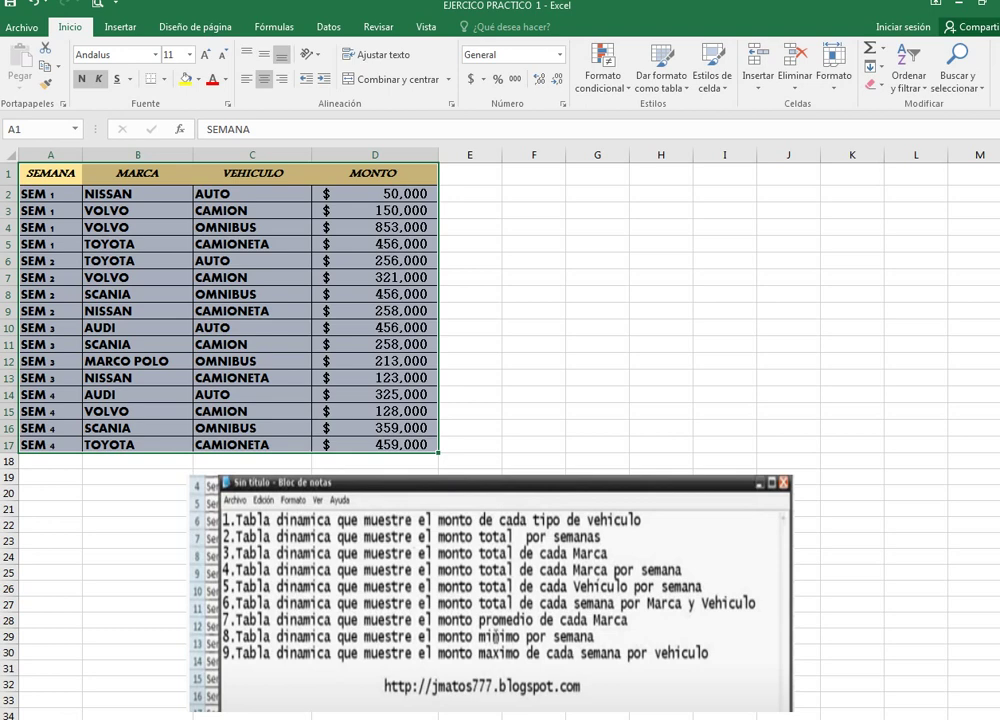
click(470, 427)
Step: Select the sales data, insert a pivot table on a new sheet, and add MONTO as Suma de MONTO
mouse_move(50, 173)
mouse_down()
mouse_move(140, 411)
mouse_move(400, 444)
mouse_up()
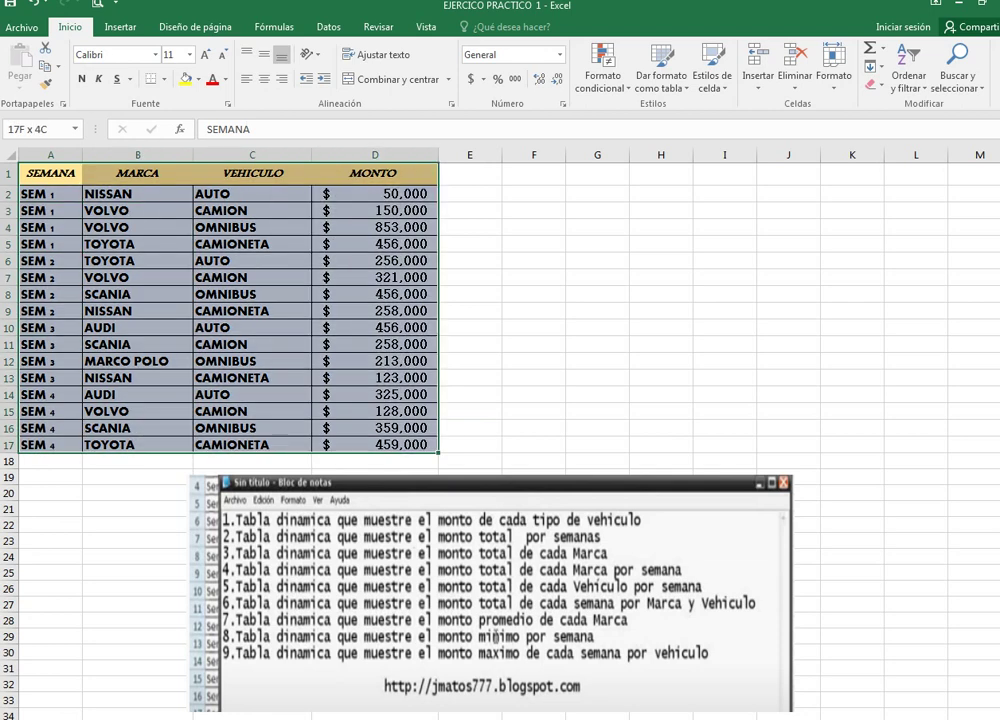
click(118, 27)
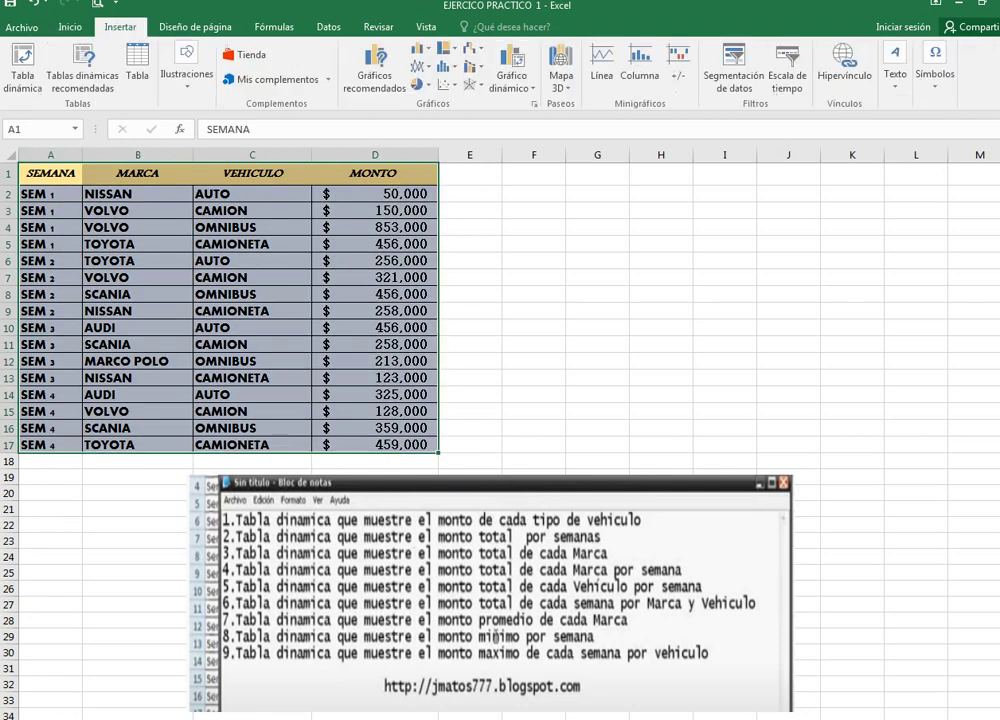
click(24, 62)
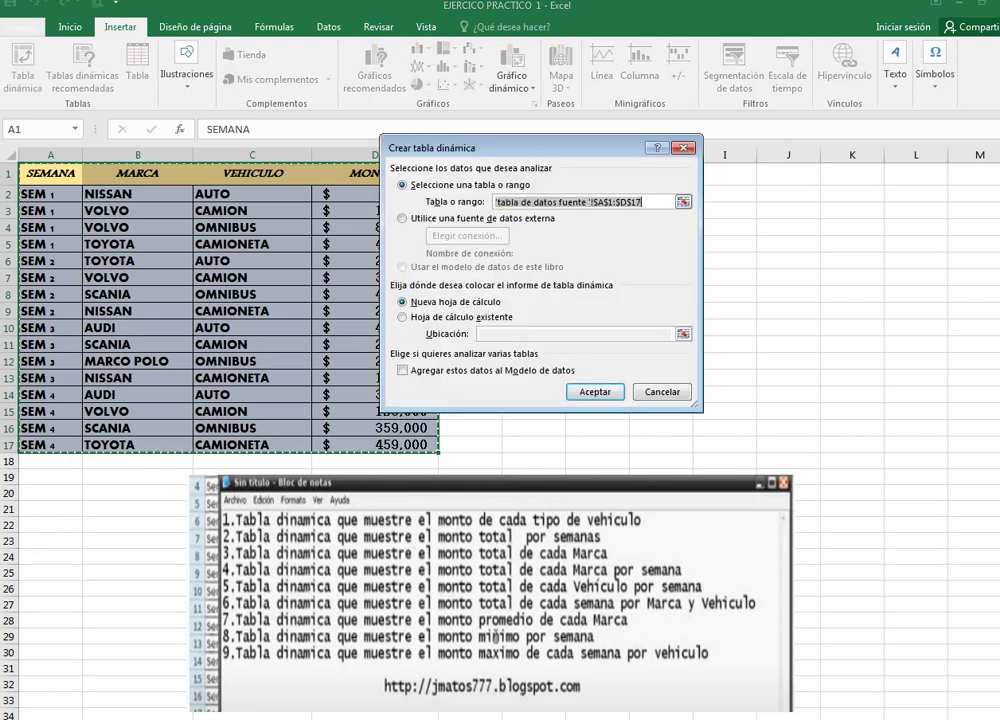
key(Return)
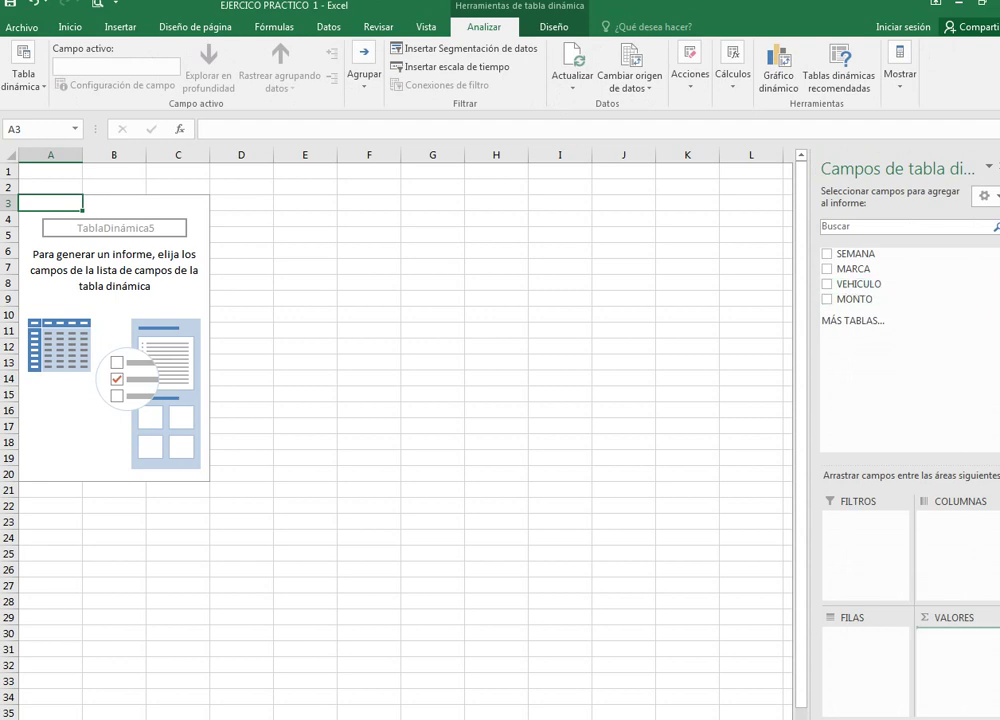
click(826, 299)
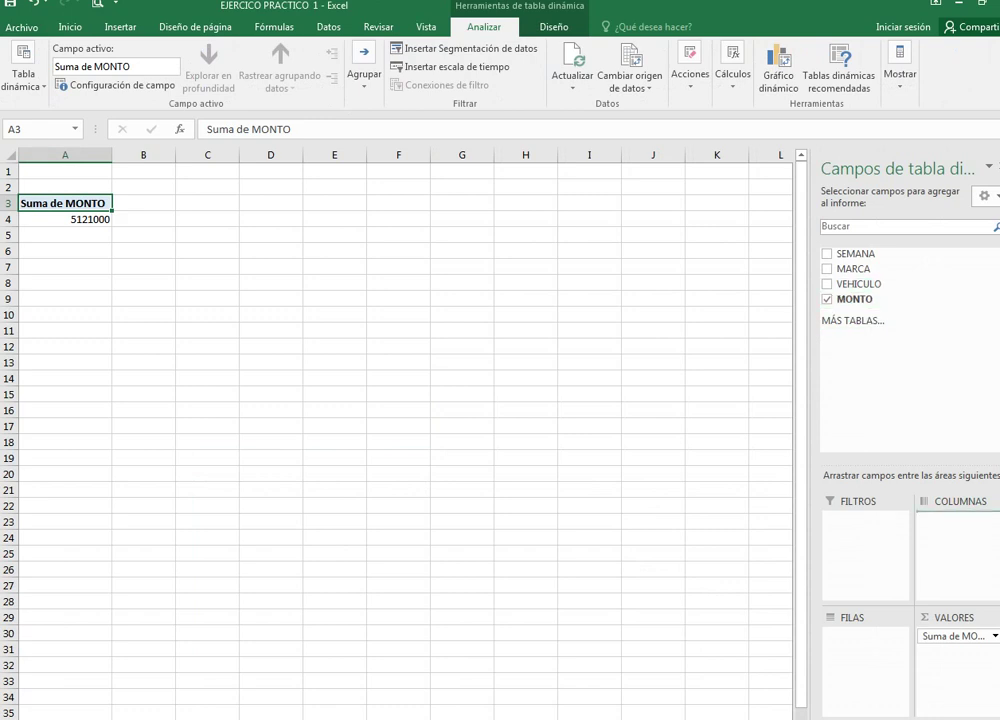
Step: Put VEHICULO across columns and SEMANA down rows, giving OMNIBUS 1881000 and CAMIONETA 1296000
drag(860, 284, 955, 550)
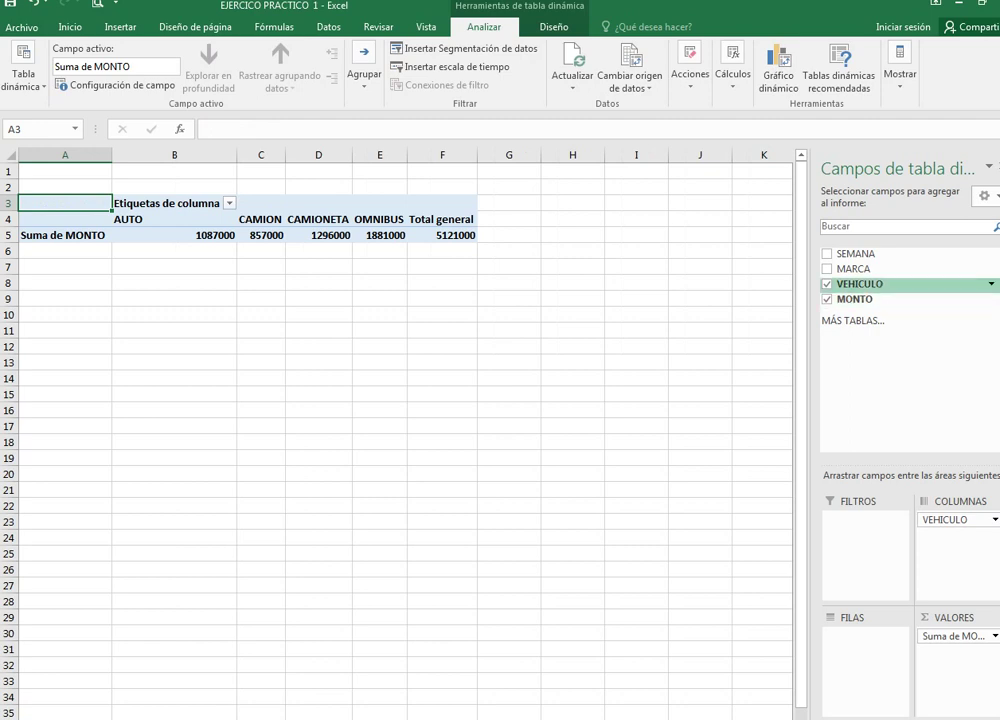
click(855, 254)
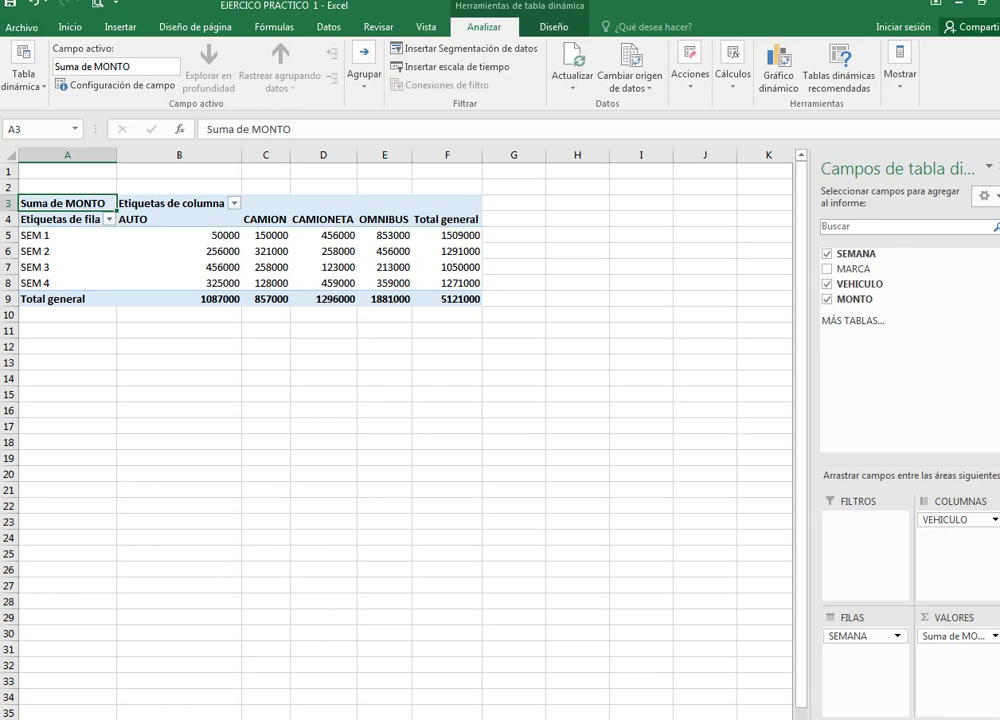
Step: Rename the vehicle-by-week pivot sheet and choose a Color de etiqueta for its tab
right_click(260, 715)
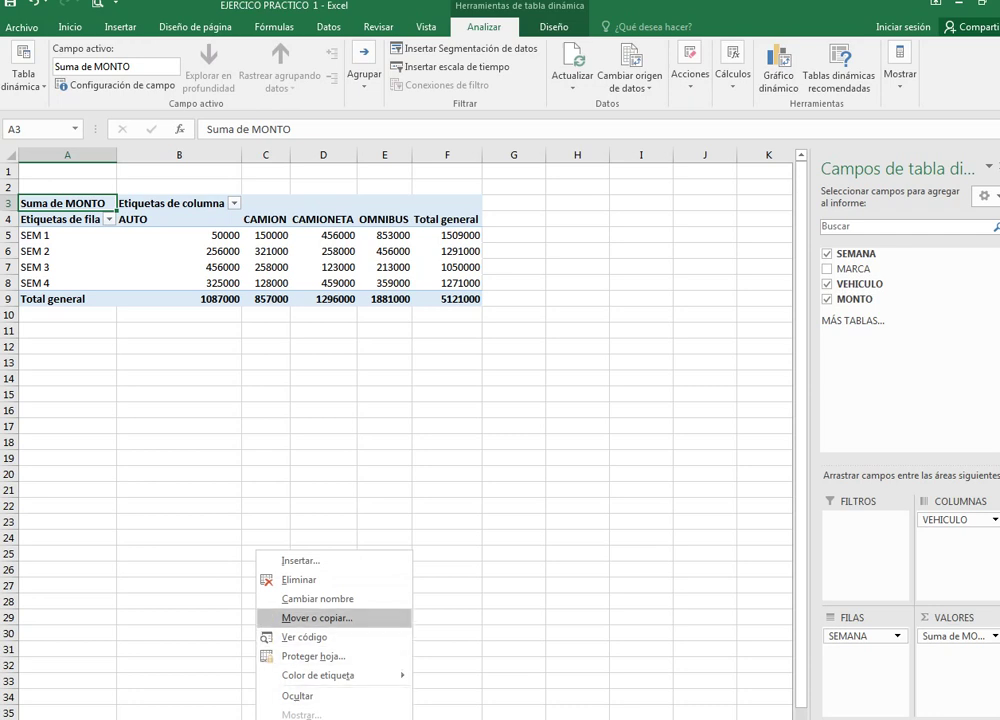
click(317, 598)
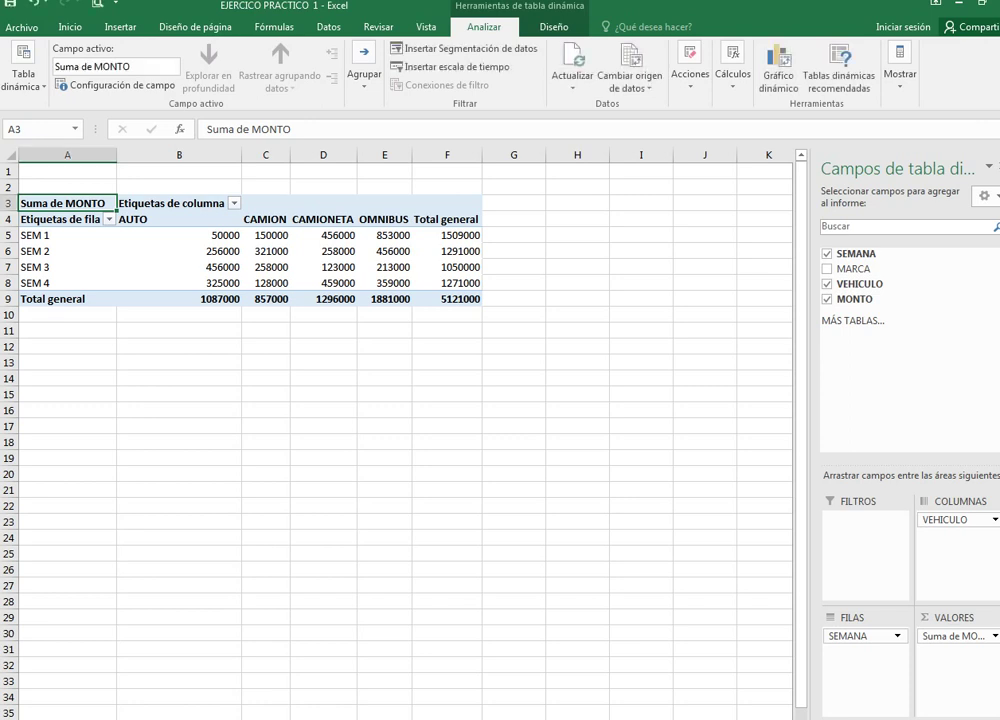
right_click(332, 719)
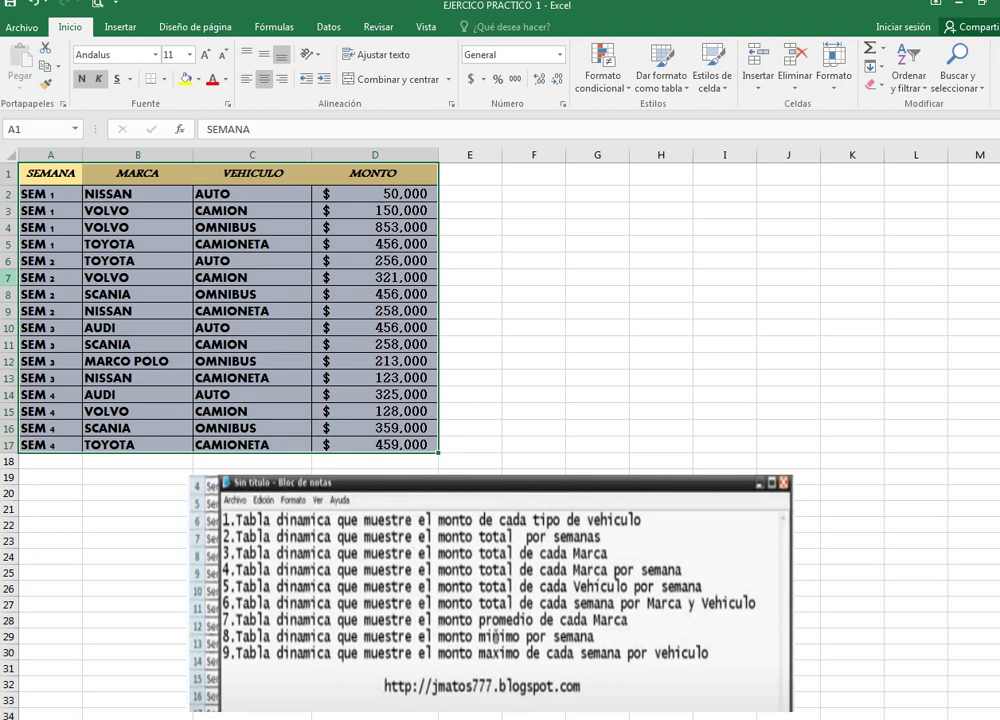
Step: Select the source data, insert a pivot table on a new sheet, and add MONTO, showing Cuenta de MONTO = 16
mouse_move(50, 173)
mouse_down()
mouse_move(50, 445)
mouse_move(375, 445)
mouse_move(375, 461)
mouse_up()
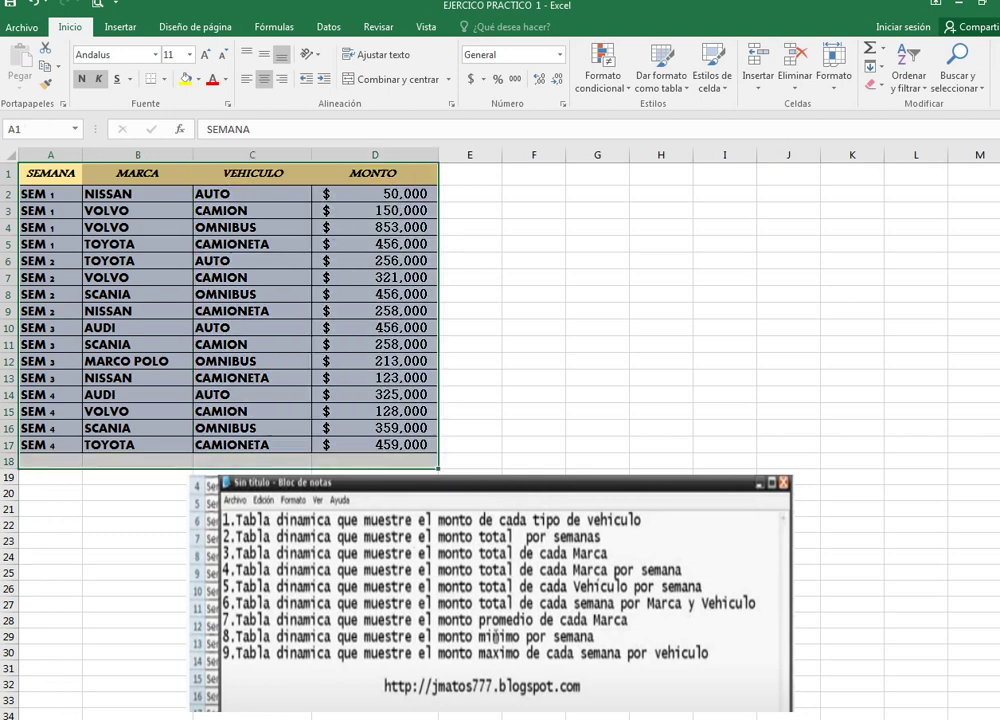
click(120, 27)
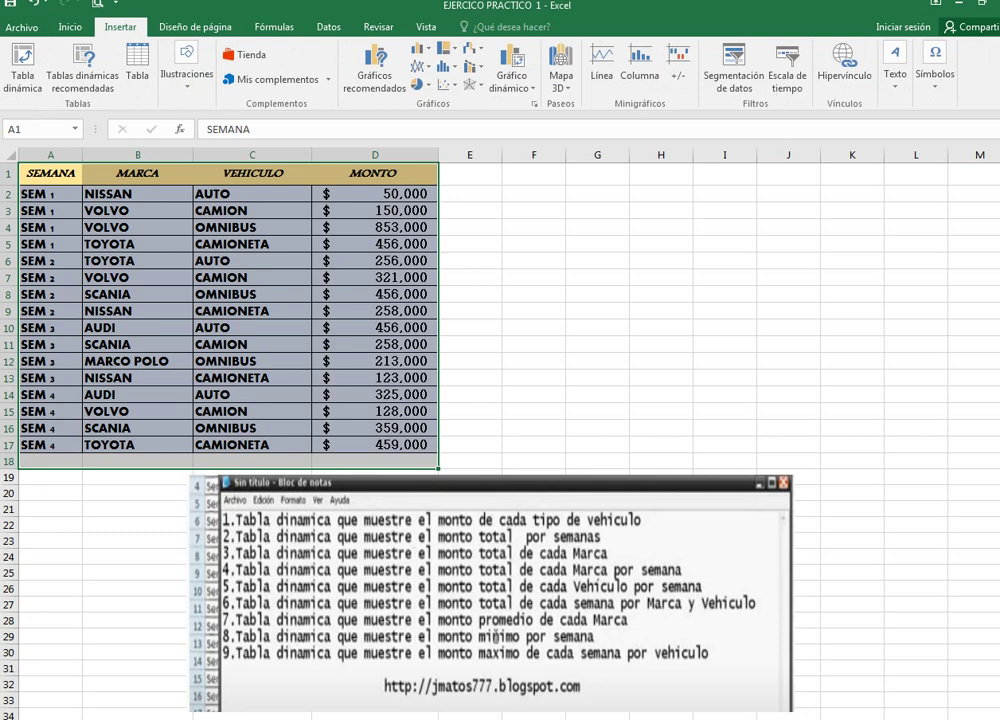
click(22, 65)
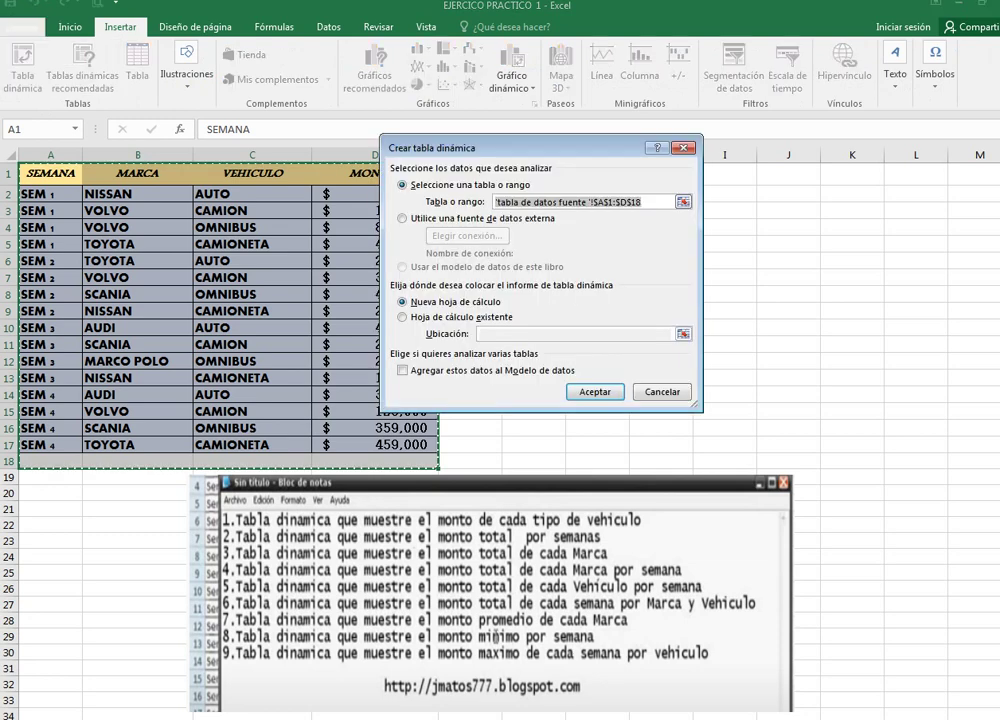
key(Return)
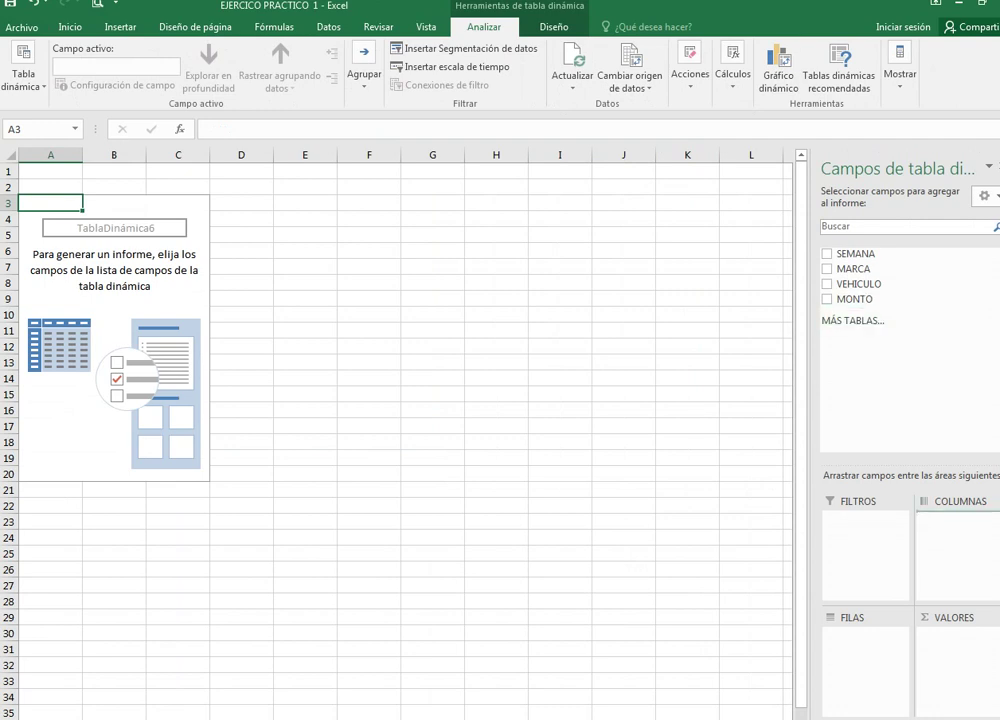
click(826, 299)
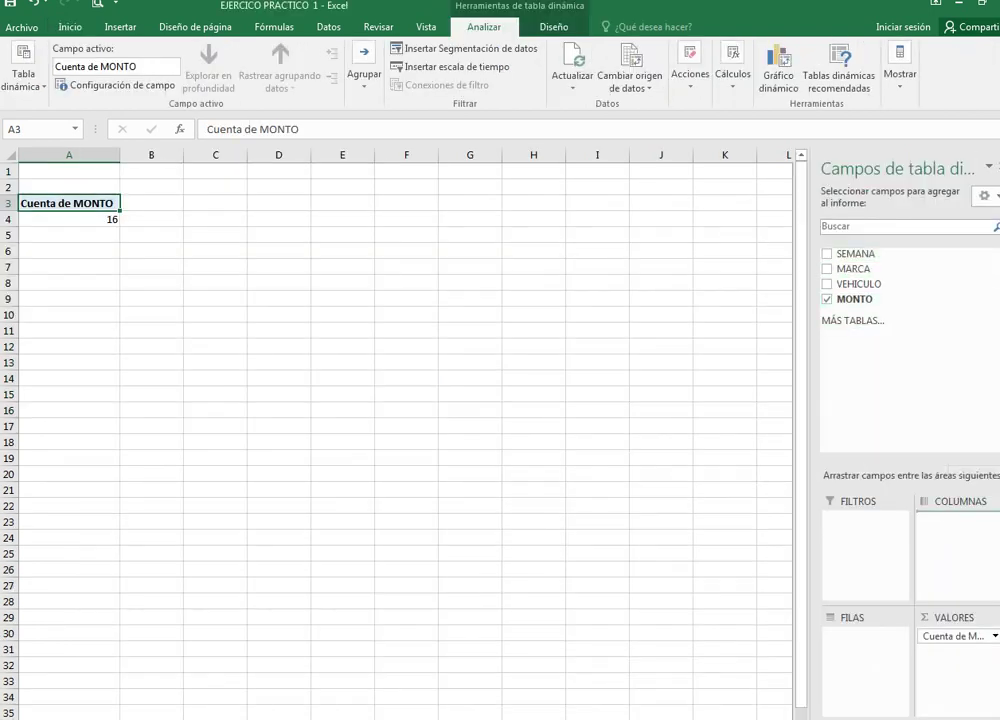
Step: Arrange the sixth pivot's MONTO count with VEHICULO down the rows and SEMANA across the columns
drag(855, 254, 955, 540)
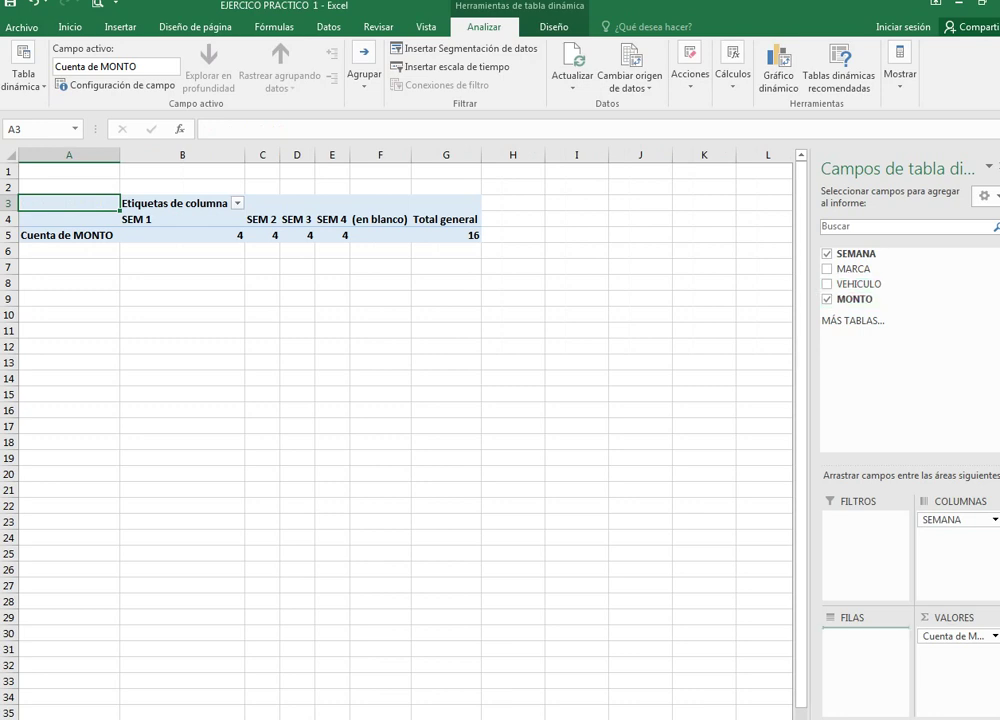
drag(855, 284, 865, 636)
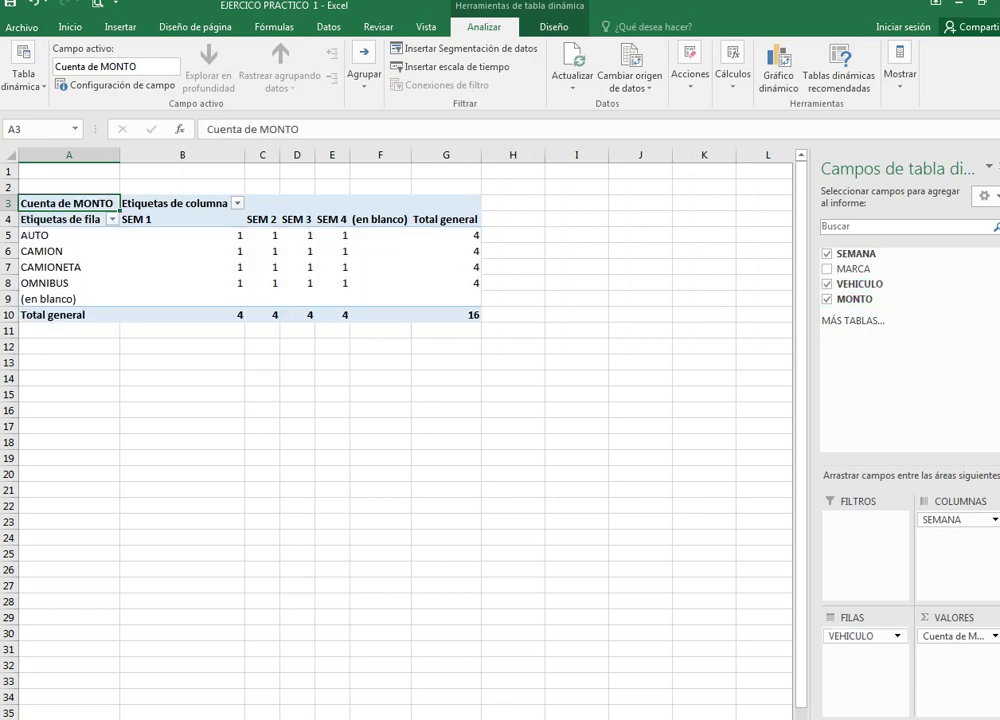
mouse_move(865, 636)
mouse_down()
mouse_move(955, 540)
mouse_move(865, 636)
mouse_up()
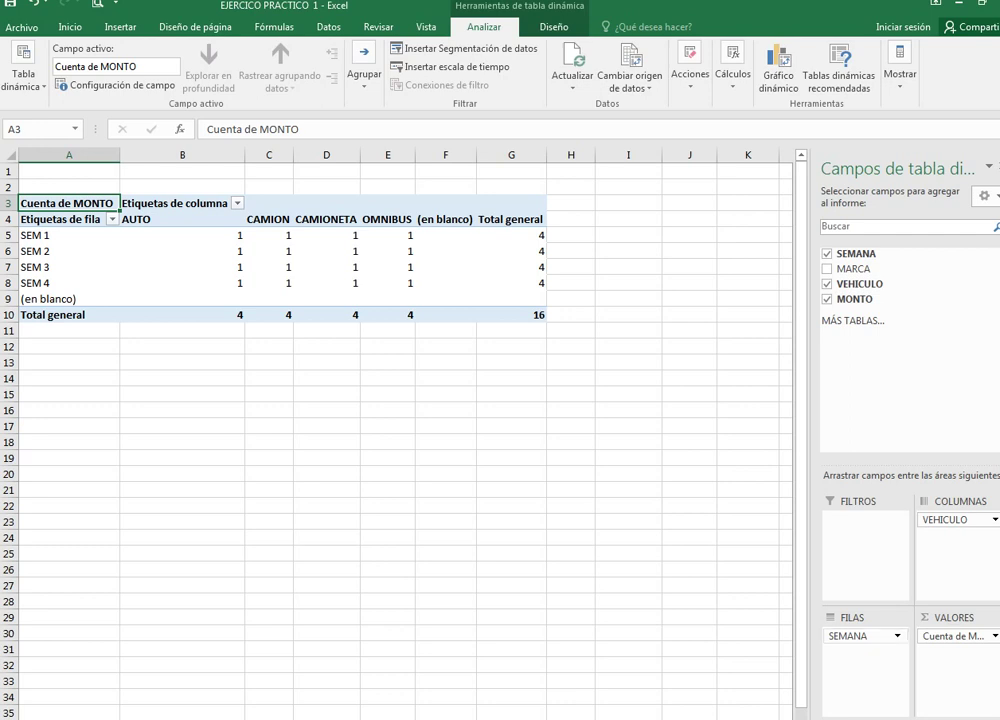
mouse_move(848, 636)
mouse_down()
mouse_move(945, 538)
mouse_move(862, 636)
mouse_up()
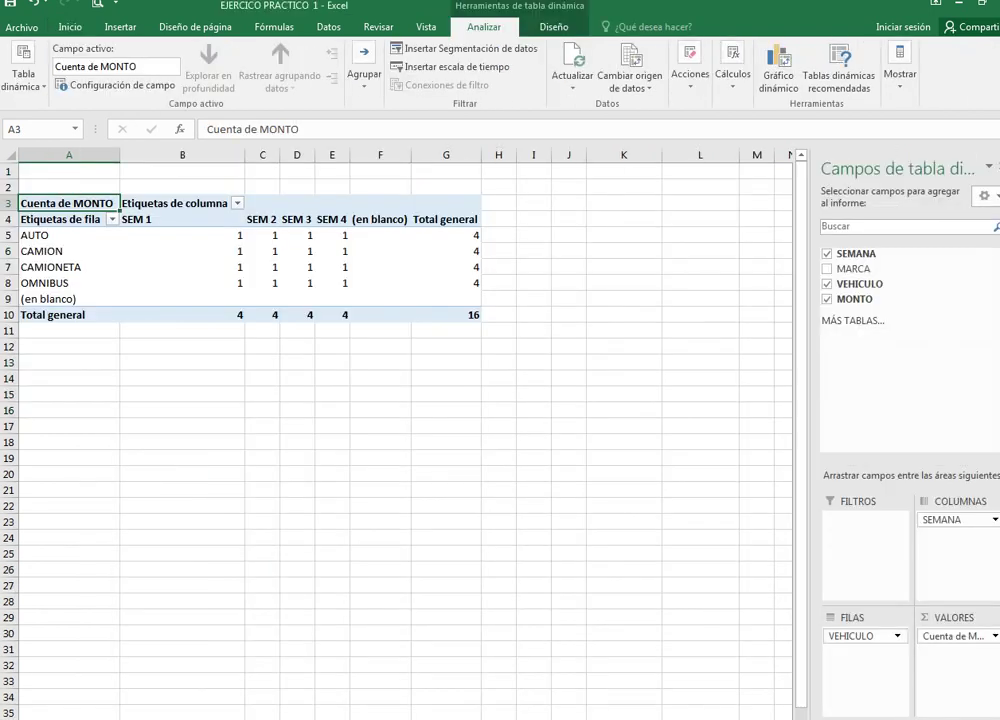
click(332, 283)
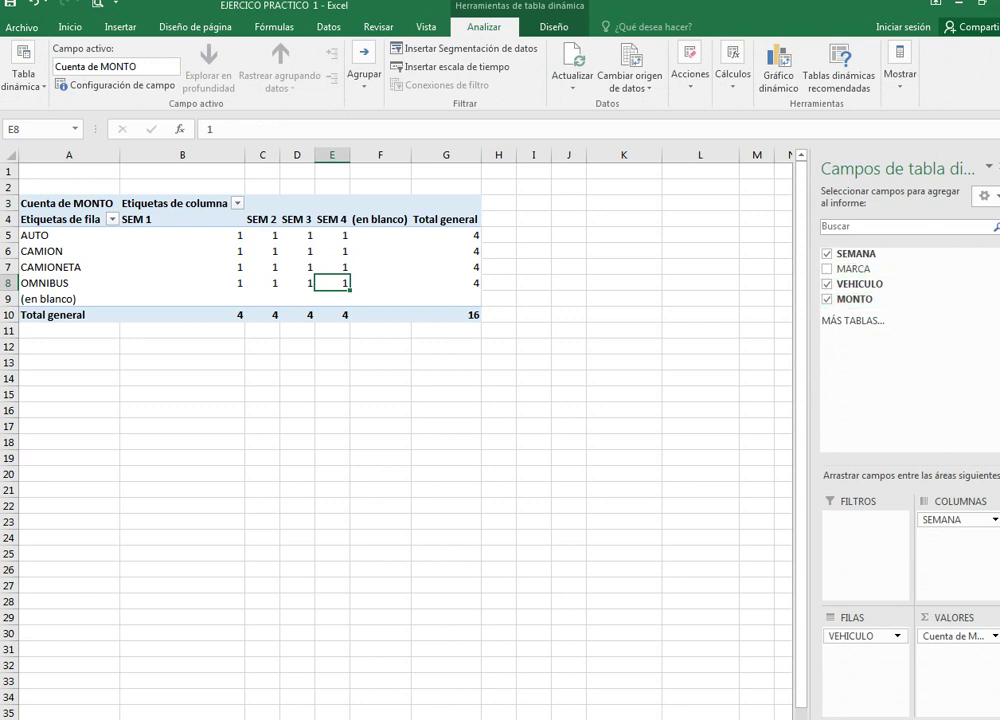
Step: Add MARCA under SEMANA, then nest both in the rows with VEHICULO across the columns
drag(853, 269, 957, 537)
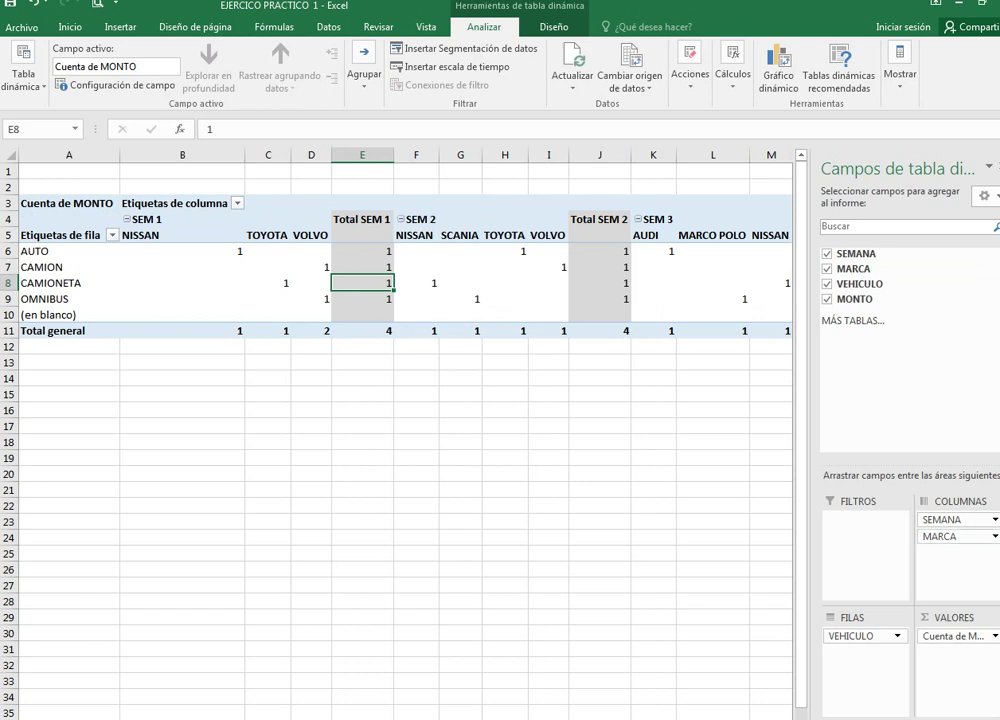
mouse_move(957, 519)
mouse_down()
mouse_move(865, 652)
mouse_move(957, 536)
mouse_move(865, 652)
mouse_up()
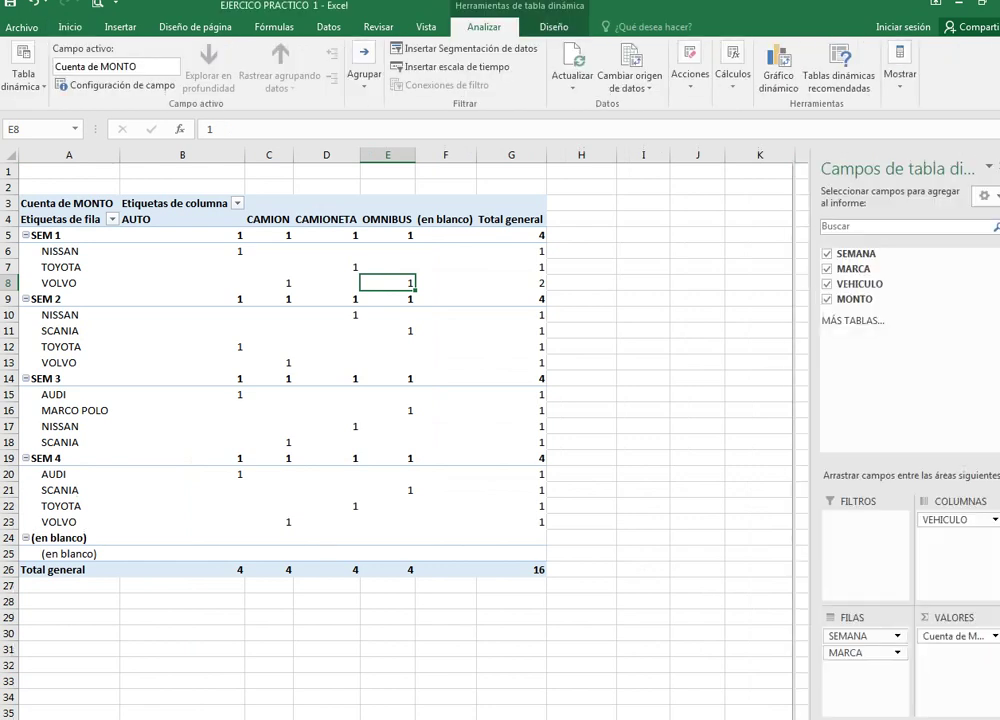
Step: Begin renaming the new pivot sheet, then switch over to the aTube Catcher window with Alt+Tab
right_click(274, 715)
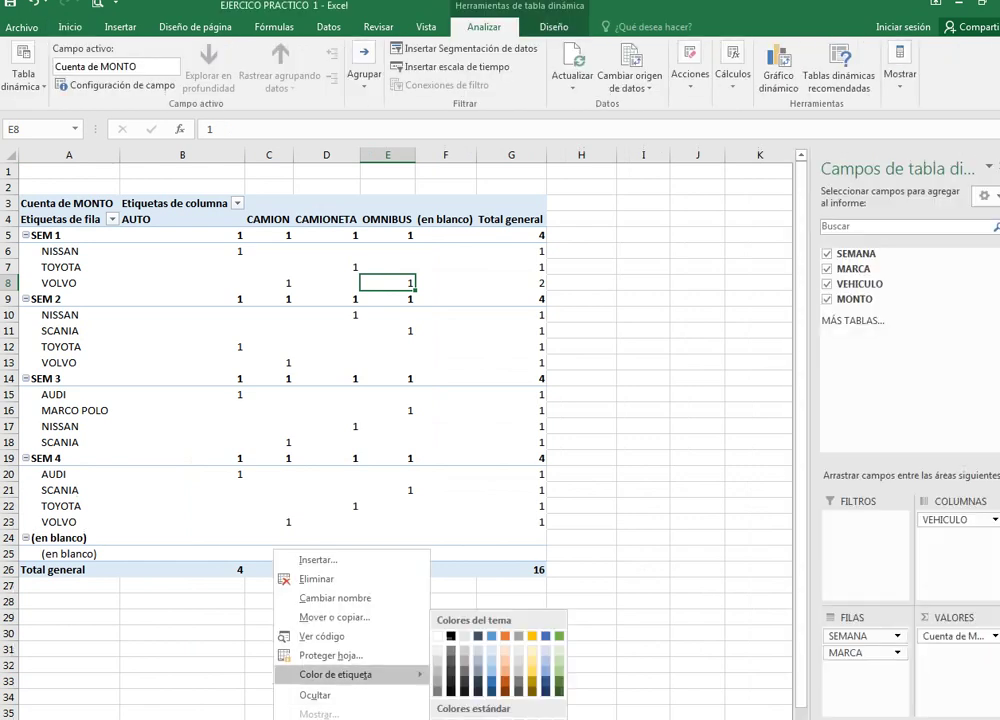
click(335, 598)
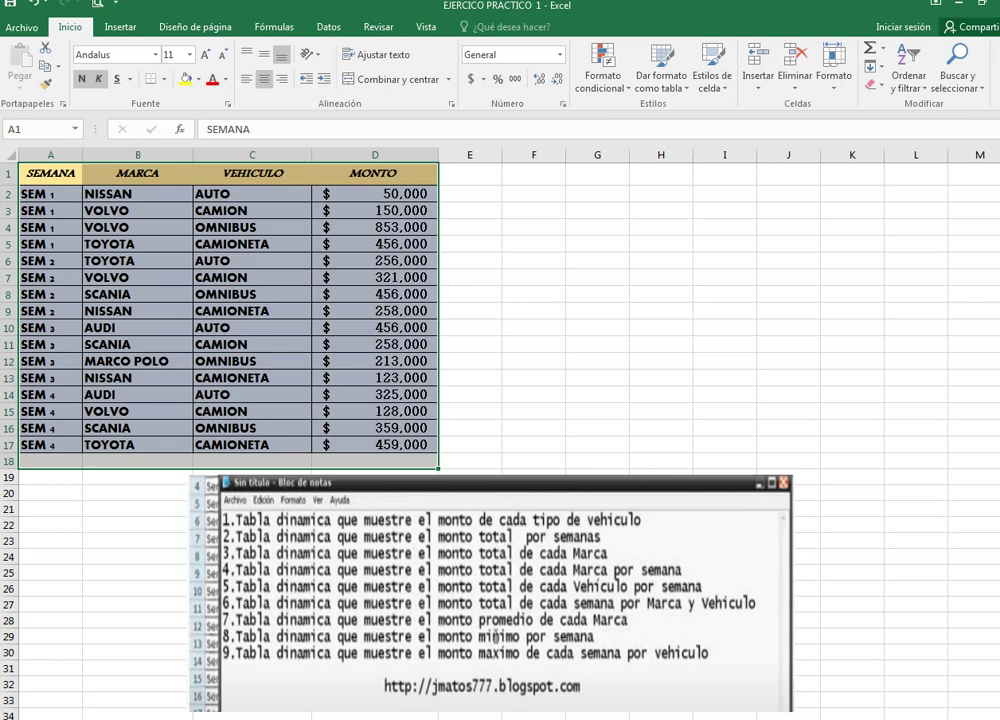
key(alt+Tab)
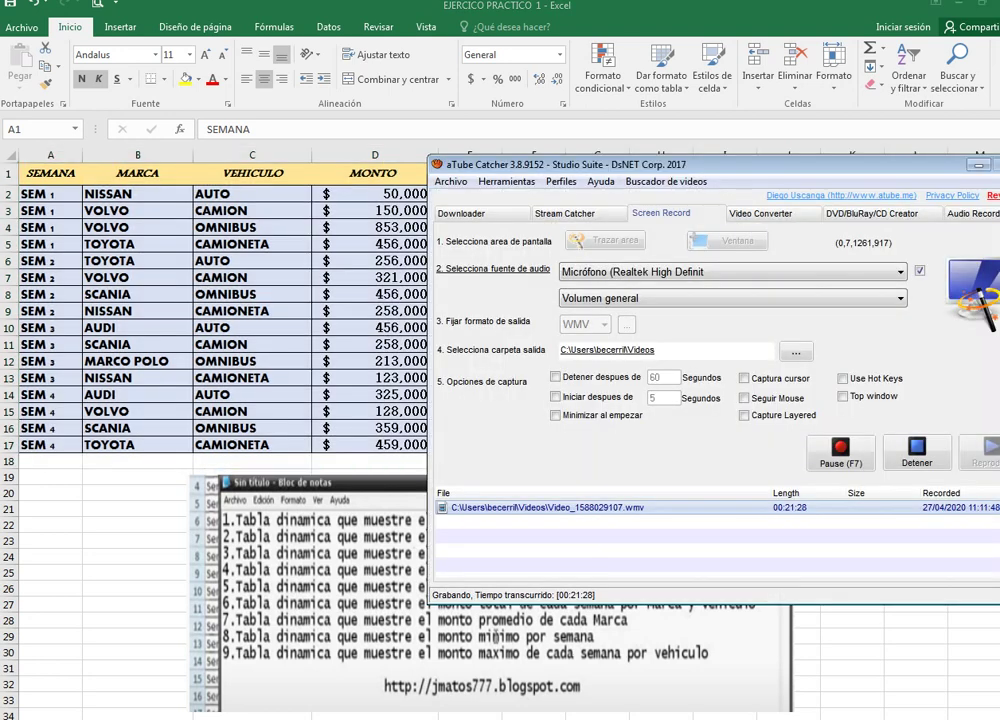